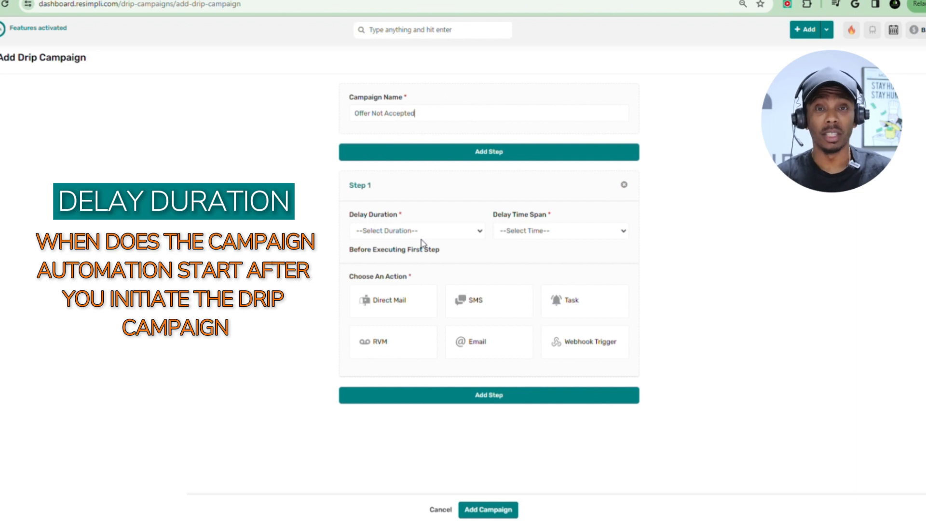
Set Step 1 of the drip campaign to a delay of 2 Weeks with Task as its action
{"action": "left_click", "coordinate": [410, 231]}
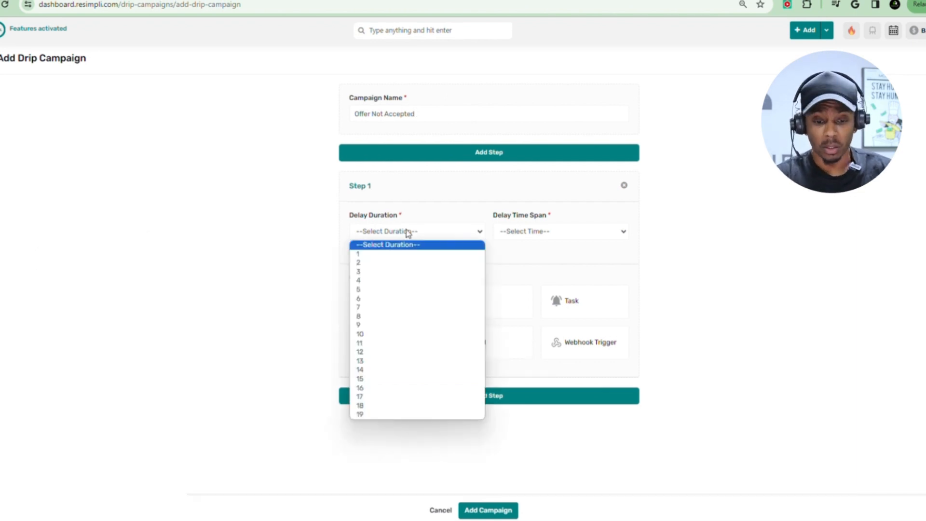
{"action": "left_click", "coordinate": [379, 263]}
{"action": "left_click", "coordinate": [540, 230]}
{"action": "left_click", "coordinate": [510, 279]}
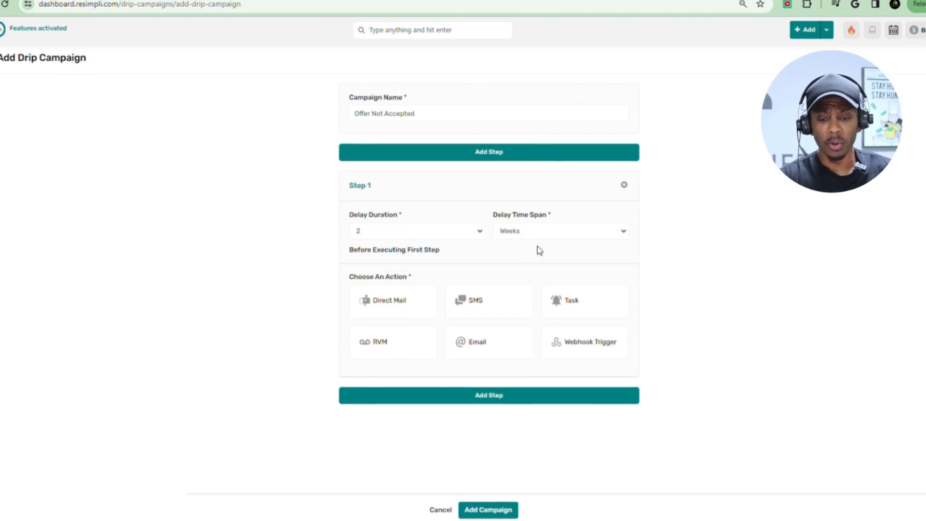
{"action": "left_click", "coordinate": [555, 313]}
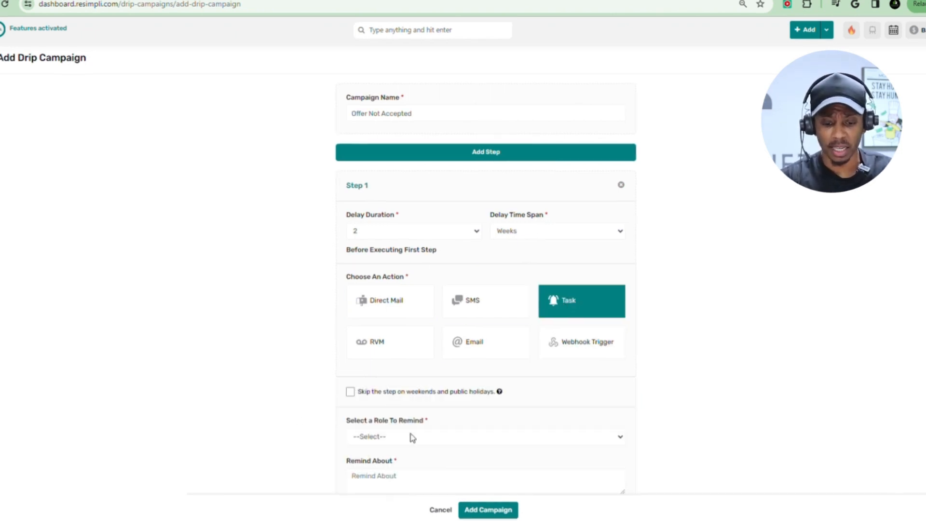
Assign the Step 1 task reminder to the Acquisition Manager with the text "CALL LEAD TO FOLLOW UP ON OFFER"
{"action": "scroll", "coordinate": [424, 366], "scroll_direction": "down", "scroll_amount": 2}
{"action": "left_click", "coordinate": [442, 369]}
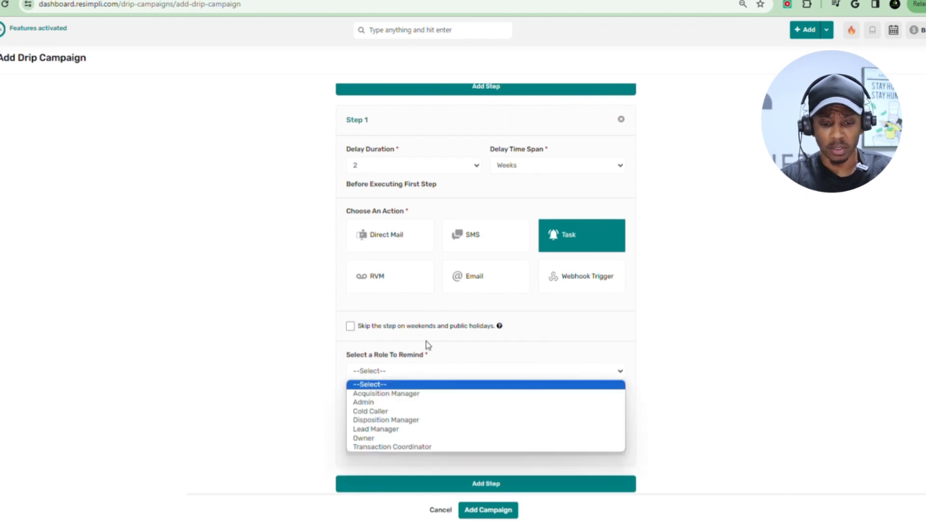
{"action": "left_click", "coordinate": [386, 393]}
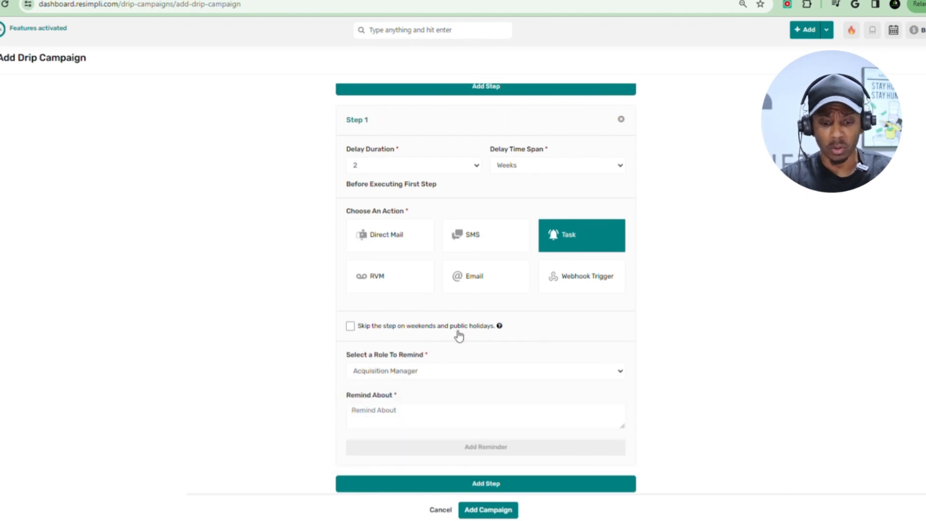
{"action": "left_click", "coordinate": [489, 420]}
{"action": "type", "text": "CALL"}
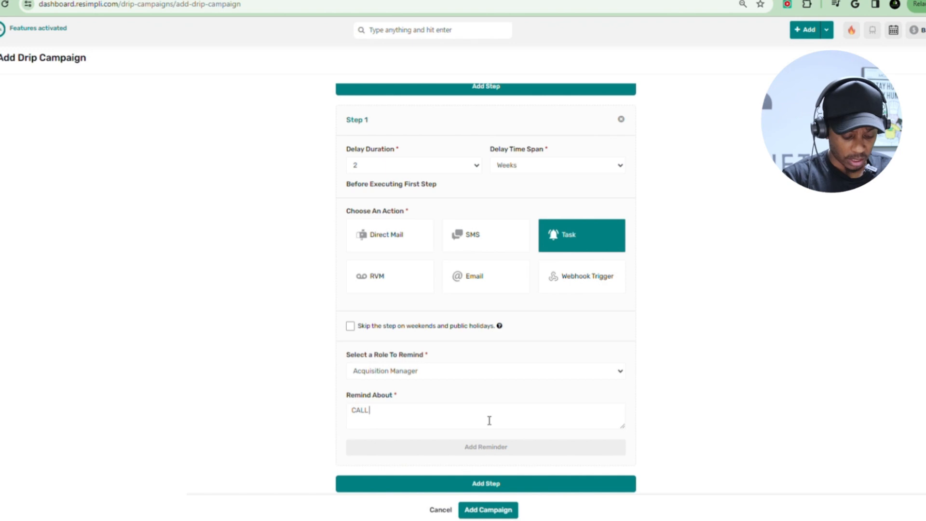
{"action": "type", "text": " LEAD TO FOLLOW UP ON OFFER"}
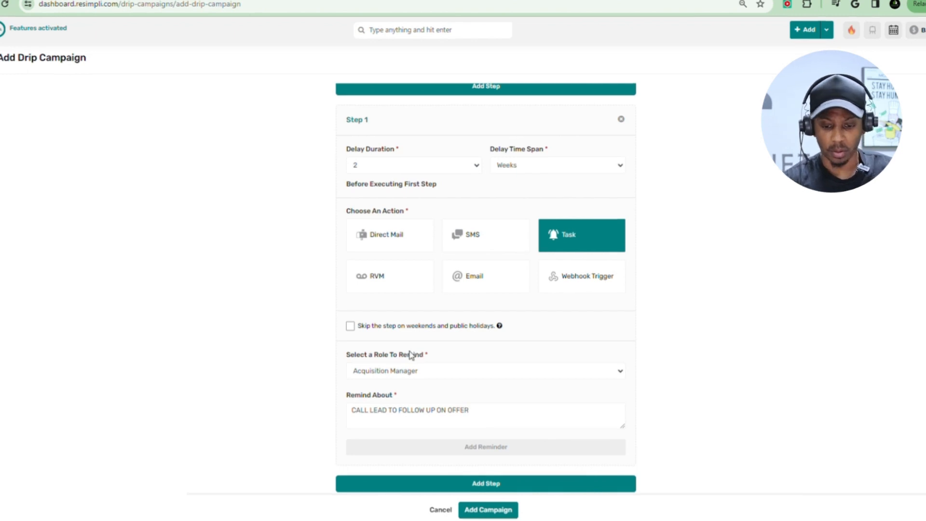
Add Step 2 to the campaign with a delay of 1 Weeks and SMS as its action
{"action": "left_click", "coordinate": [481, 485]}
{"action": "left_click", "coordinate": [410, 318]}
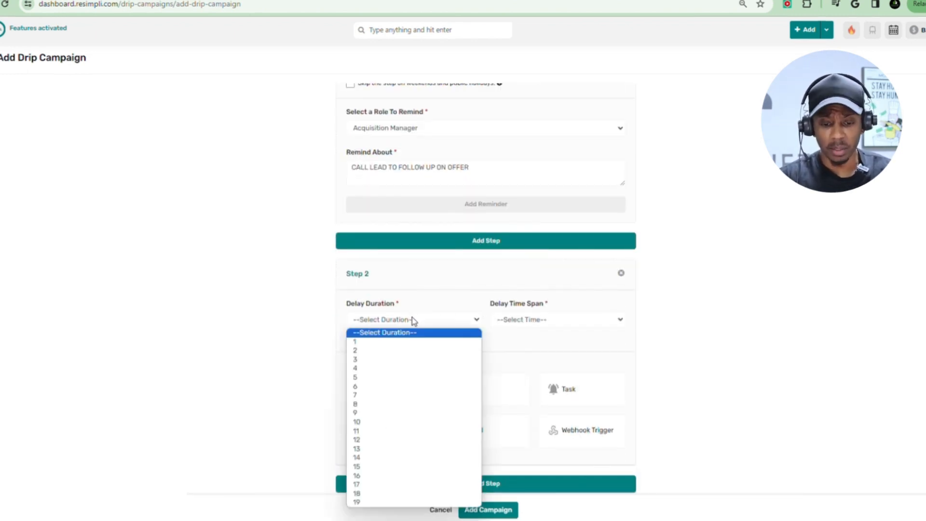
{"action": "left_click", "coordinate": [392, 343]}
{"action": "left_click", "coordinate": [553, 318]}
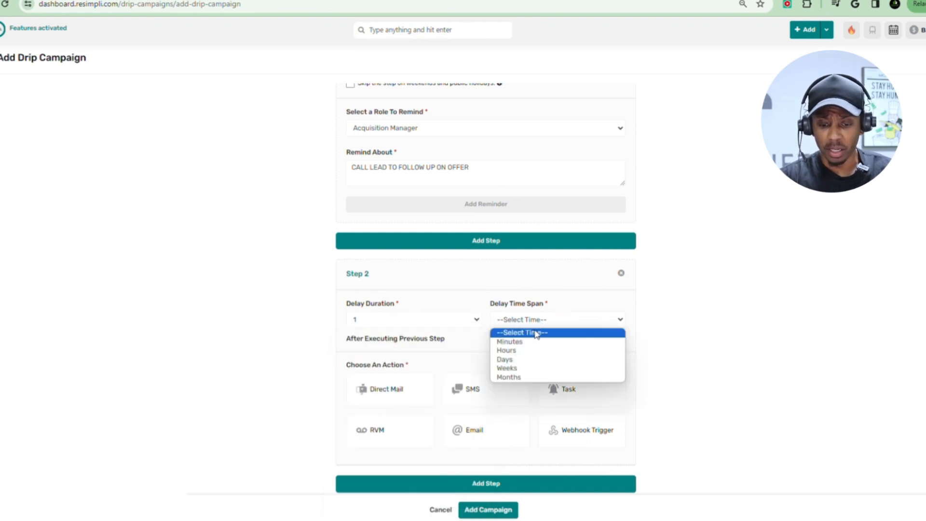
{"action": "left_click", "coordinate": [519, 368]}
{"action": "left_click", "coordinate": [482, 381]}
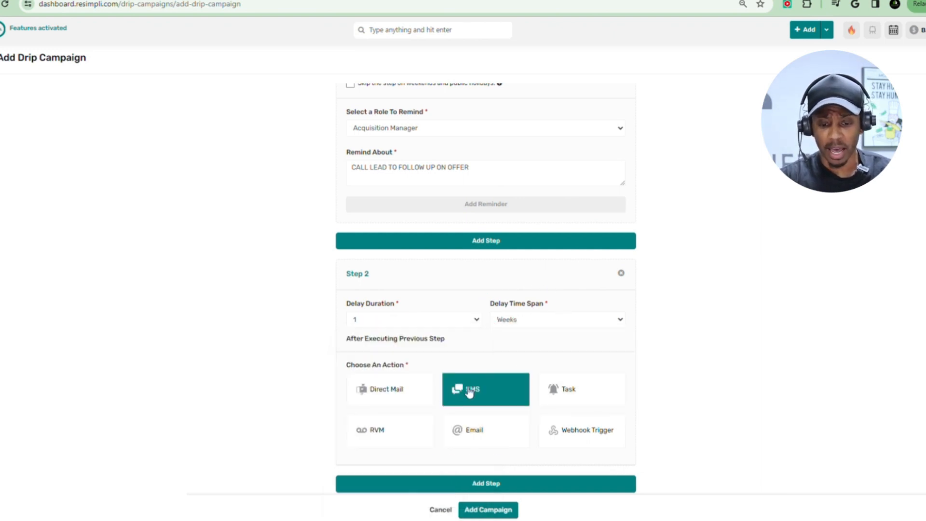
{"action": "scroll", "coordinate": [427, 356], "scroll_direction": "down", "scroll_amount": 3}
{"action": "left_click", "coordinate": [407, 399]}
{"action": "type", "text": "Hey @f"}
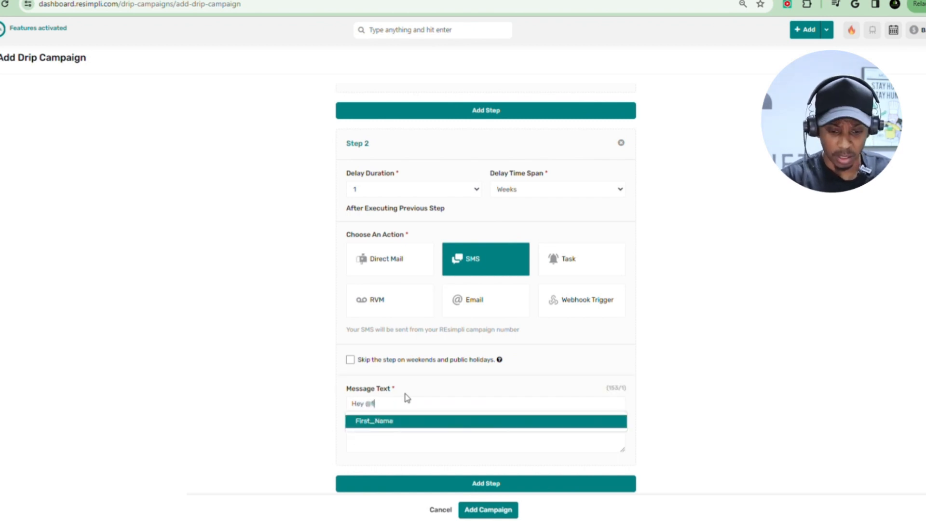
{"action": "key", "text": "Return"}
{"action": "type", "text": "this is @a"}
{"action": "key", "text": "Return"}
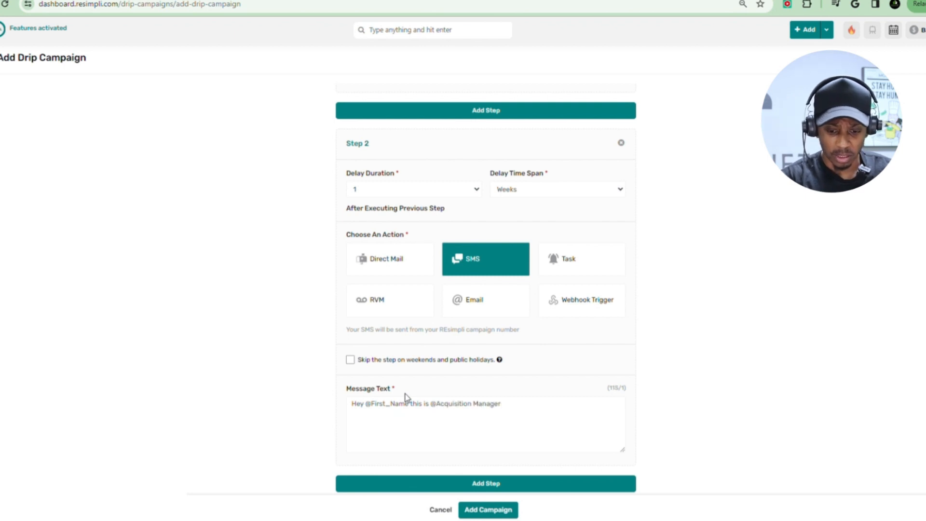
{"action": "type", "text": ". Wanted to see if you would consider"}
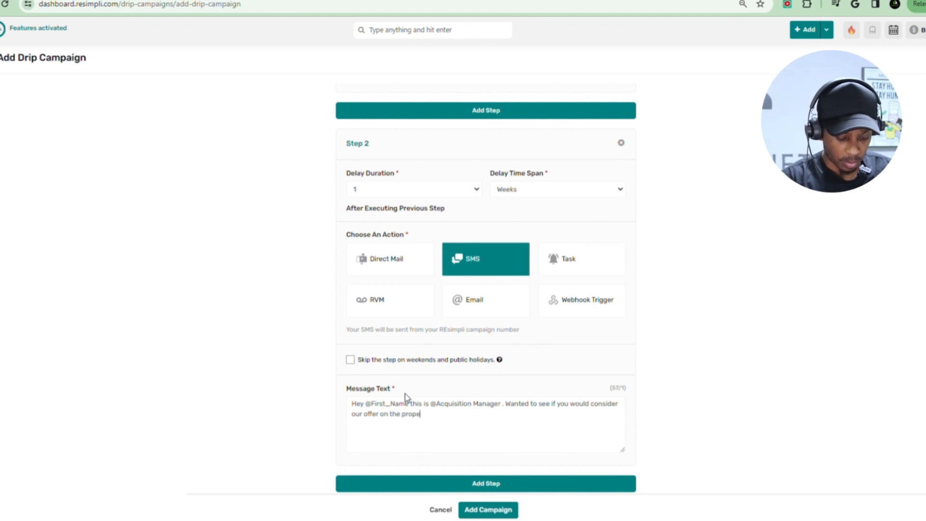
{"action": "type", "text": "at @"}
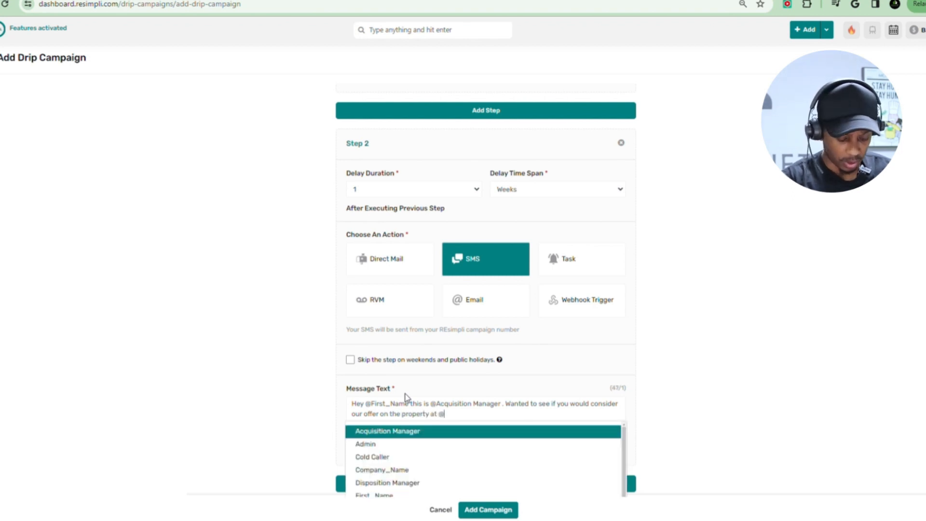
{"action": "type", "text": "pro"}
{"action": "left_click", "coordinate": [406, 461]}
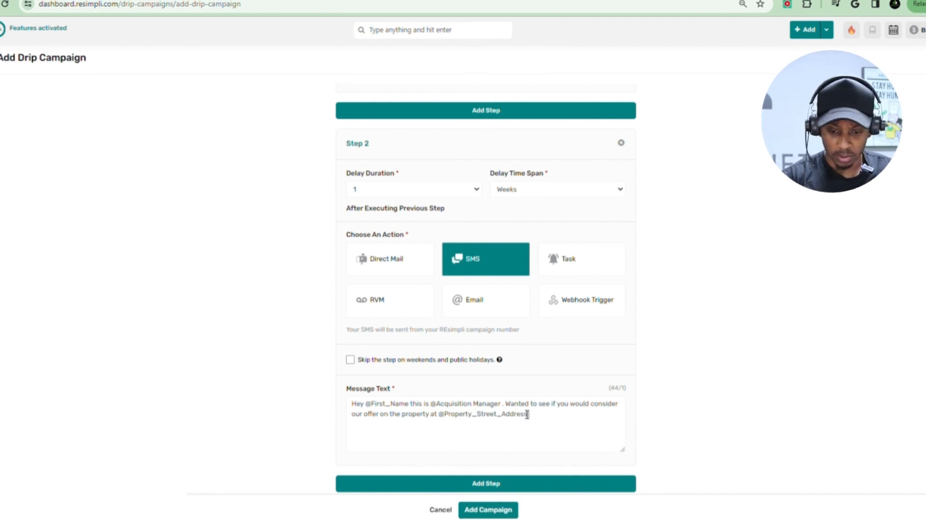
{"action": "type", "text": "?"}
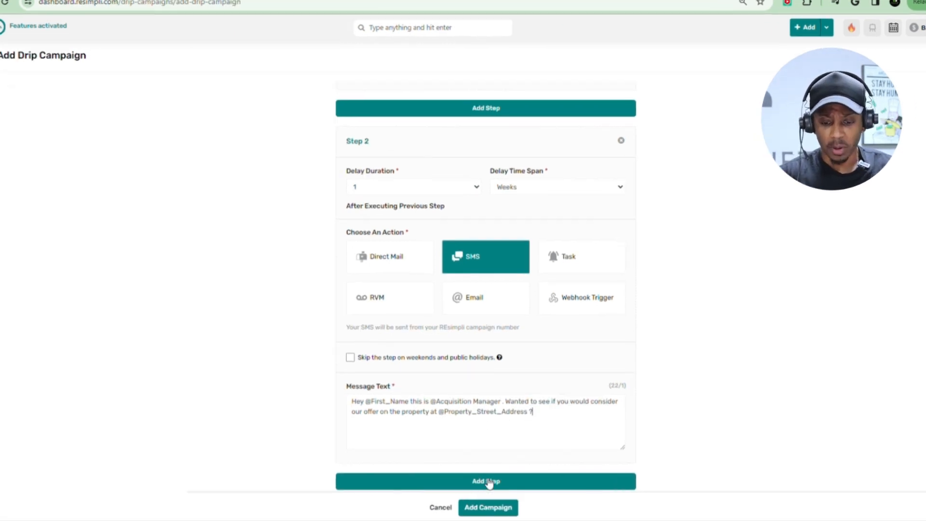
Add Step 3 to the campaign with a delay of 1 Weeks and Email as its action
{"action": "left_click", "coordinate": [488, 482]}
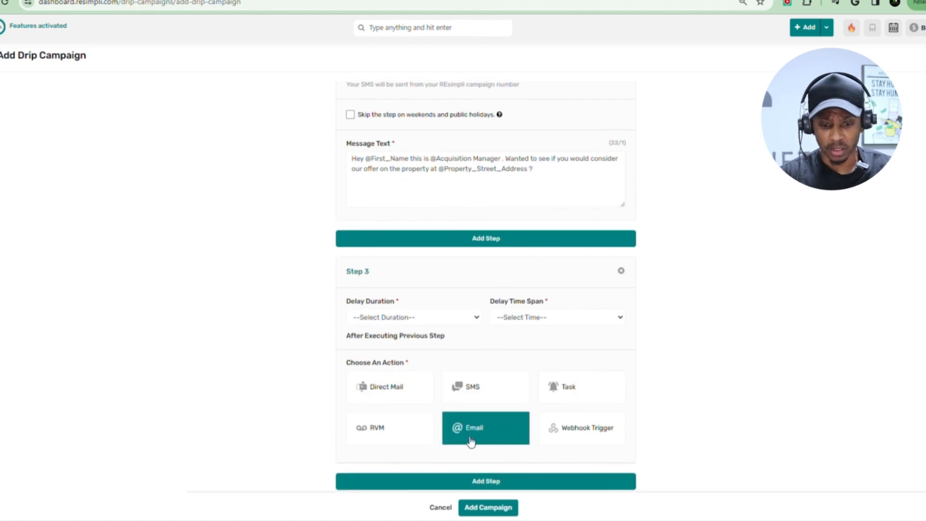
{"action": "left_click", "coordinate": [424, 317]}
{"action": "left_click", "coordinate": [387, 340]}
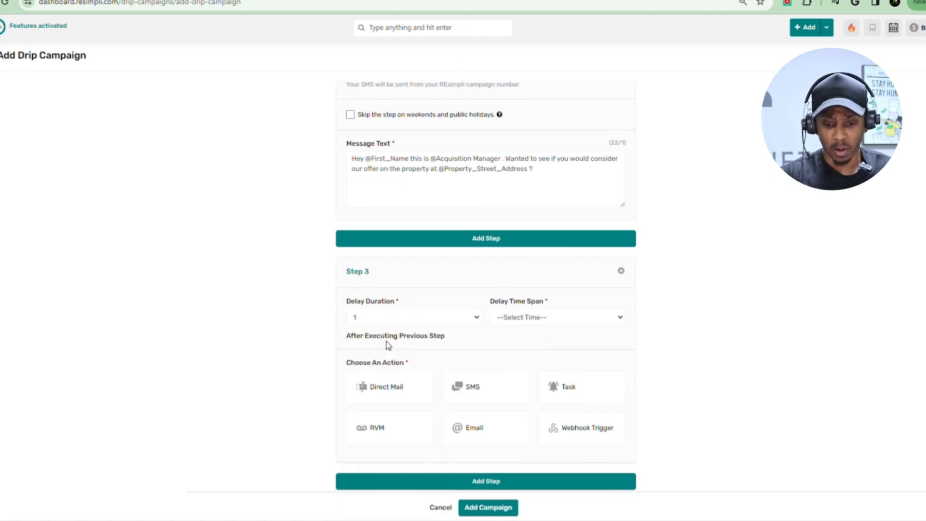
{"action": "left_click", "coordinate": [536, 318]}
{"action": "left_click", "coordinate": [520, 367]}
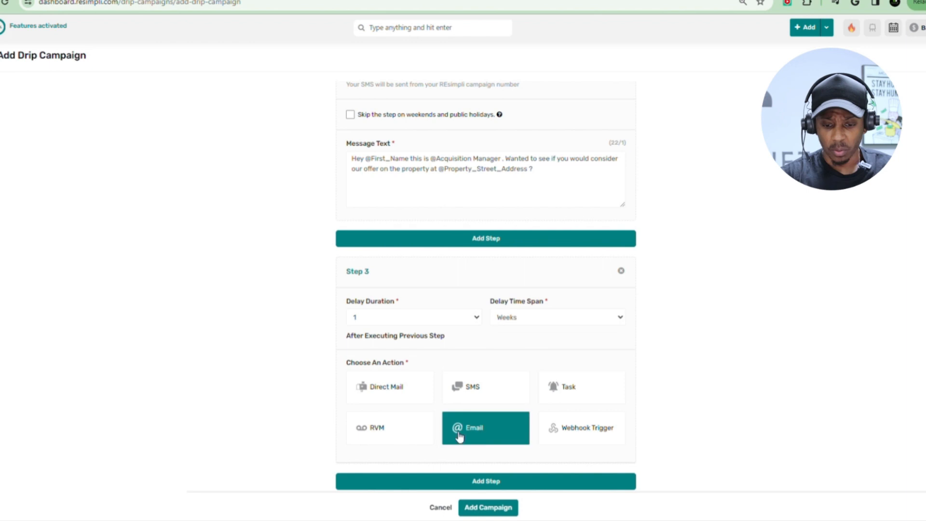
{"action": "left_click", "coordinate": [486, 434]}
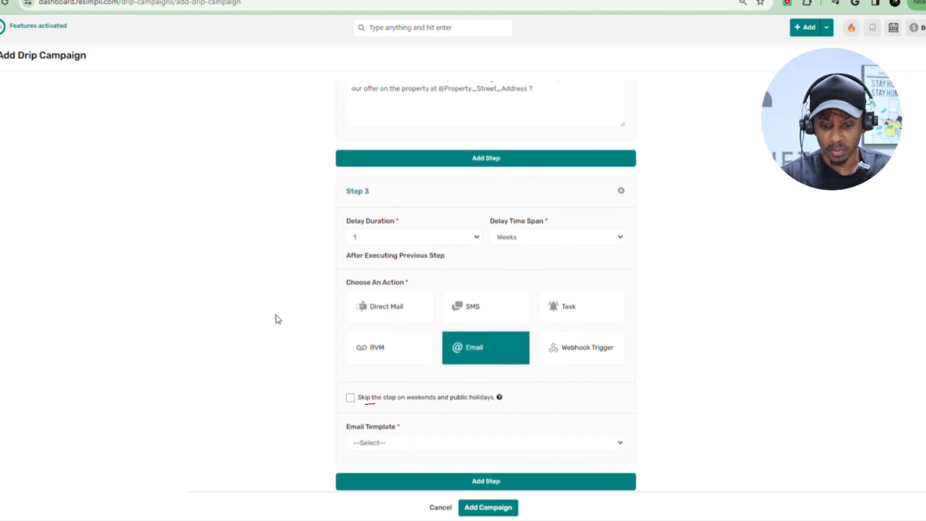
Look through the available email templates and choose Marketing Email 1 for Step 3
{"action": "left_click", "coordinate": [403, 441]}
{"action": "scroll", "coordinate": [414, 398], "scroll_direction": "down", "scroll_amount": 3}
{"action": "scroll", "coordinate": [415, 376], "scroll_direction": "up", "scroll_amount": 1}
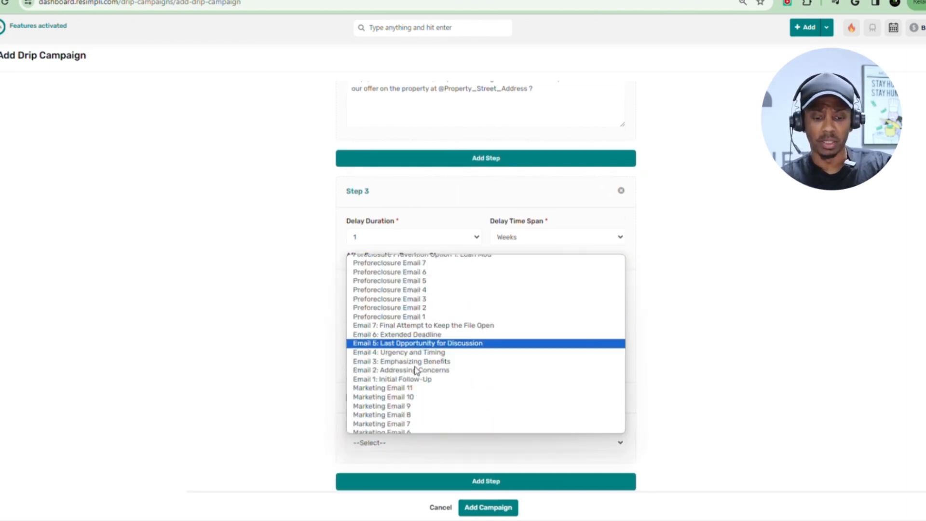
{"action": "scroll", "coordinate": [386, 424], "scroll_direction": "down", "scroll_amount": 2}
{"action": "scroll", "coordinate": [420, 367], "scroll_direction": "up", "scroll_amount": 5}
{"action": "scroll", "coordinate": [420, 309], "scroll_direction": "down", "scroll_amount": 4}
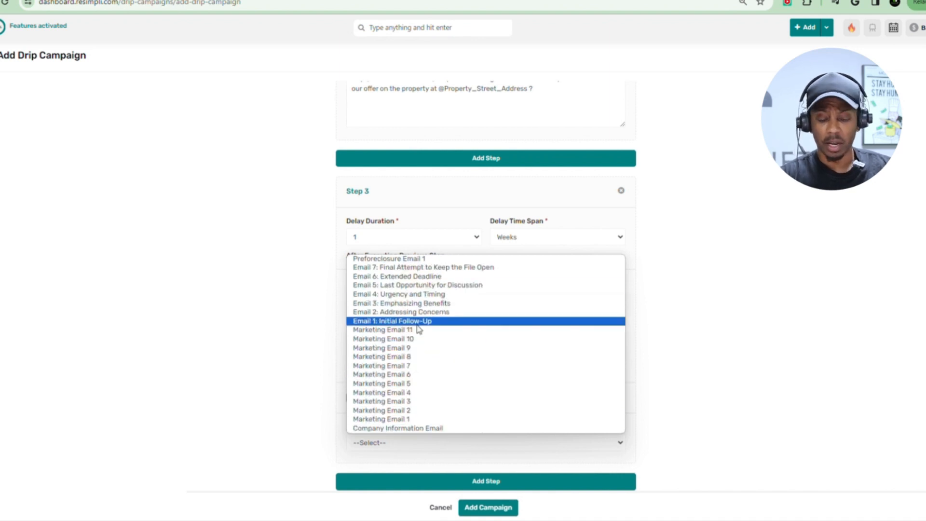
{"action": "scroll", "coordinate": [424, 325], "scroll_direction": "up", "scroll_amount": 2}
{"action": "scroll", "coordinate": [427, 337], "scroll_direction": "down", "scroll_amount": 2}
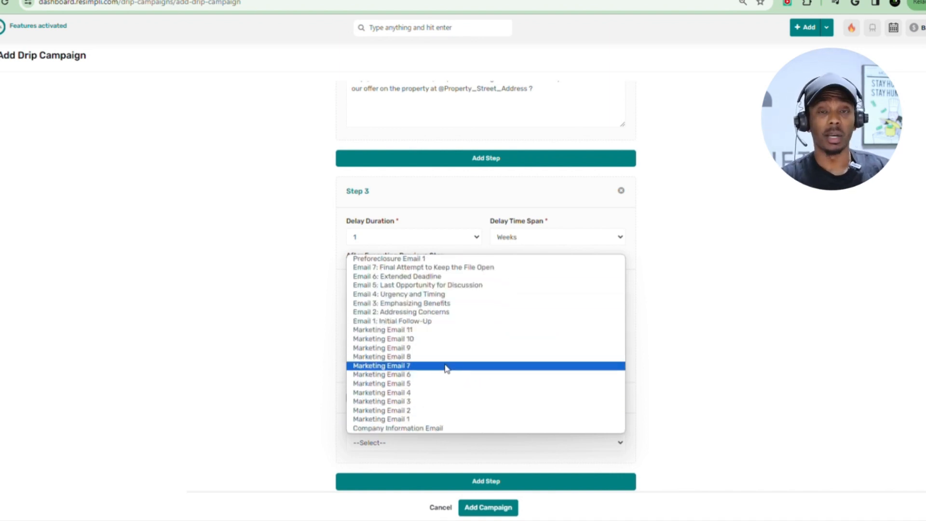
{"action": "scroll", "coordinate": [446, 372], "scroll_direction": "up", "scroll_amount": 4}
{"action": "scroll", "coordinate": [447, 371], "scroll_direction": "down", "scroll_amount": 4}
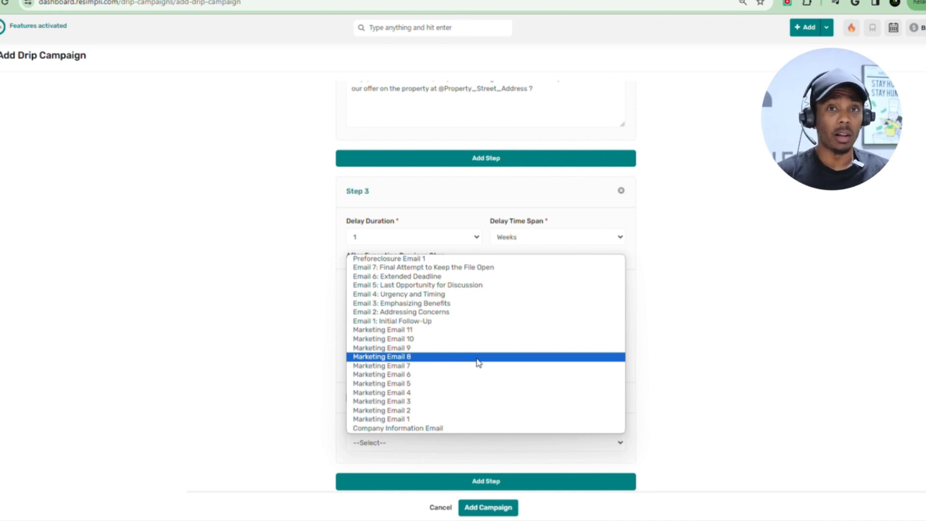
{"action": "left_click", "coordinate": [423, 419]}
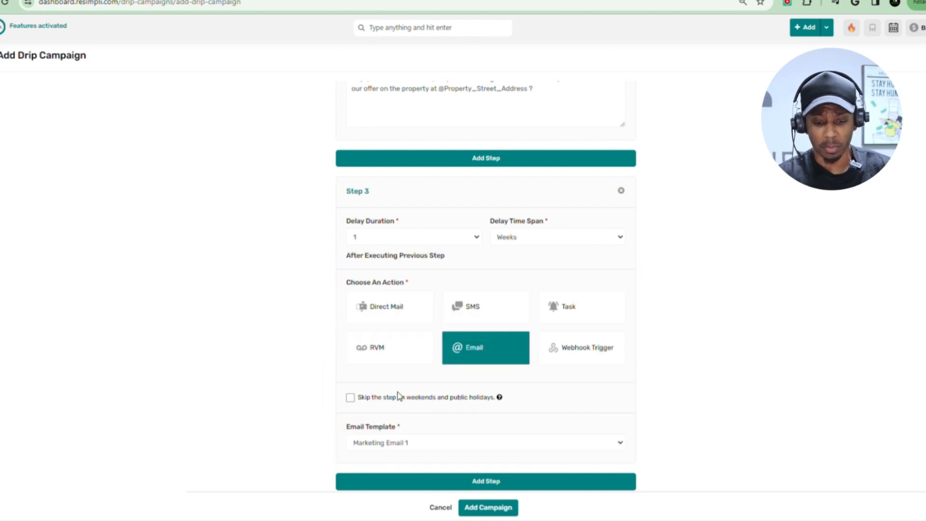
Add Step 4 to the campaign with a delay of 1 Weeks and Direct Mail as its action
{"action": "left_click", "coordinate": [482, 481]}
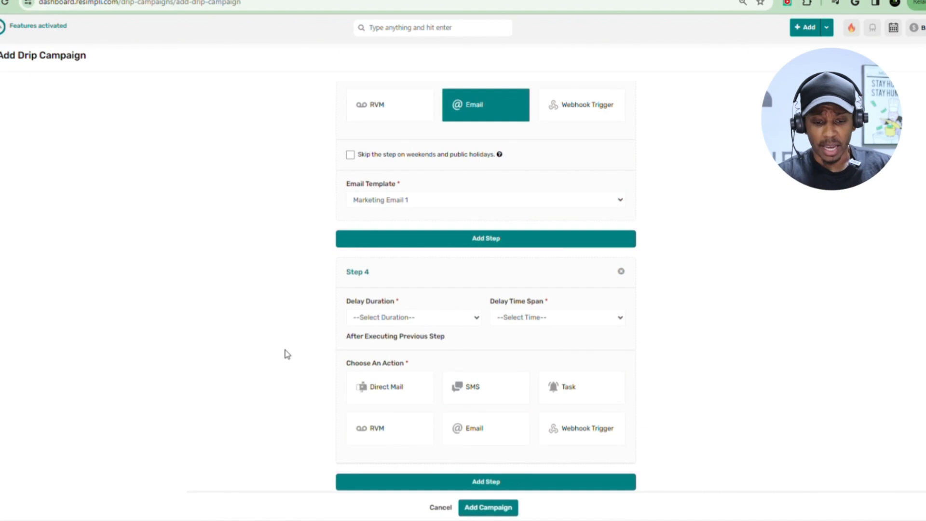
{"action": "left_click", "coordinate": [414, 318]}
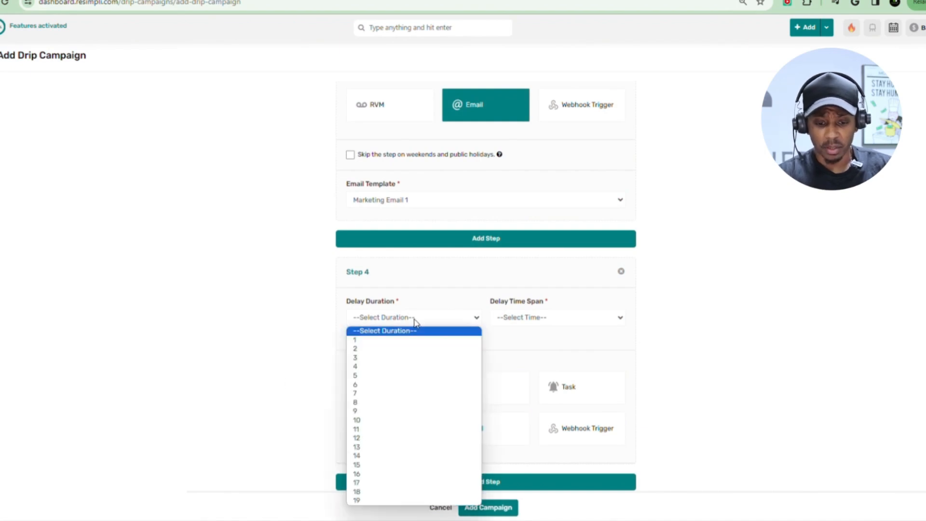
{"action": "left_click", "coordinate": [386, 339]}
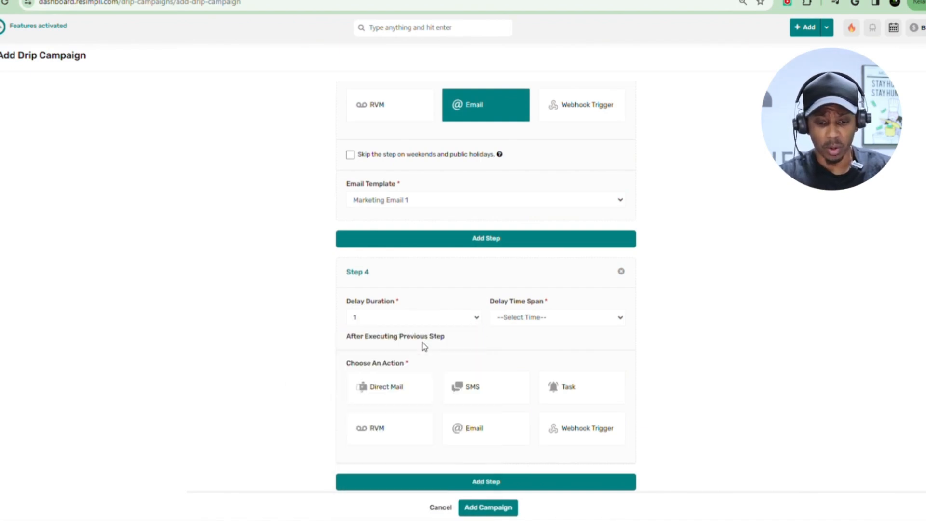
{"action": "left_click", "coordinate": [535, 319]}
{"action": "left_click", "coordinate": [509, 366]}
{"action": "left_click", "coordinate": [403, 400]}
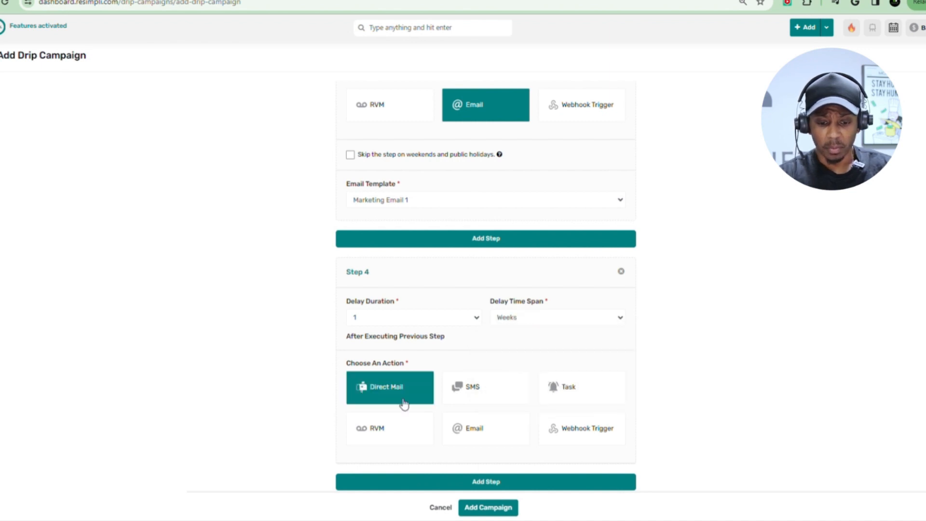
{"action": "scroll", "coordinate": [480, 324], "scroll_direction": "down", "scroll_amount": 2}
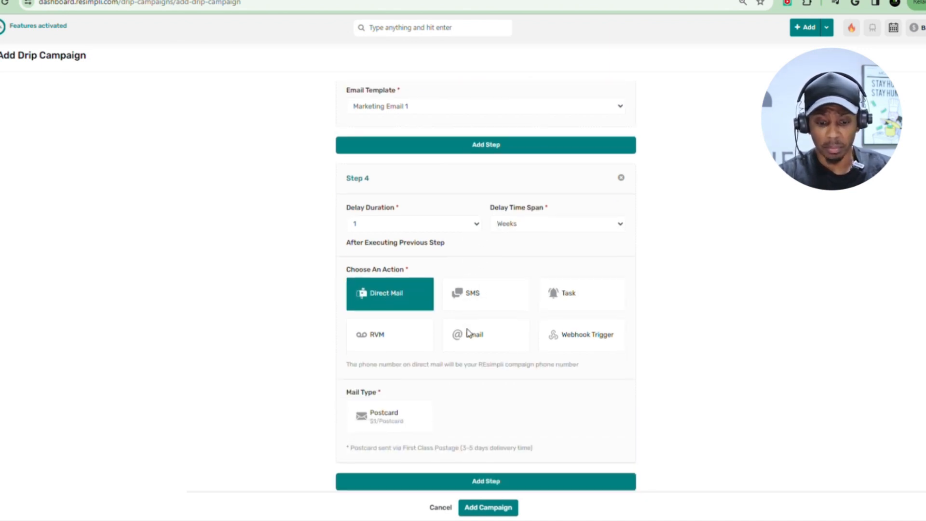
{"action": "left_click", "coordinate": [379, 423]}
{"action": "scroll", "coordinate": [400, 296], "scroll_direction": "down", "scroll_amount": 3}
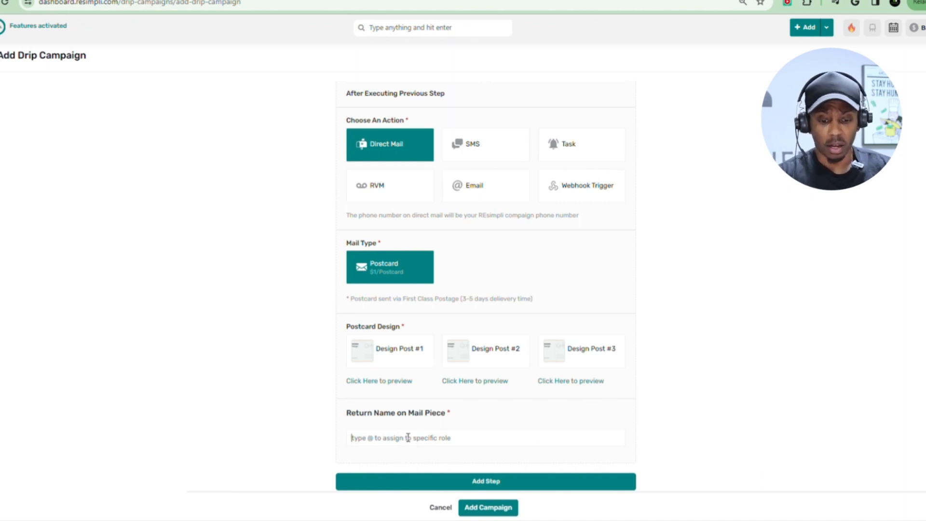
{"action": "type", "text": "@Acquisition Manager"}
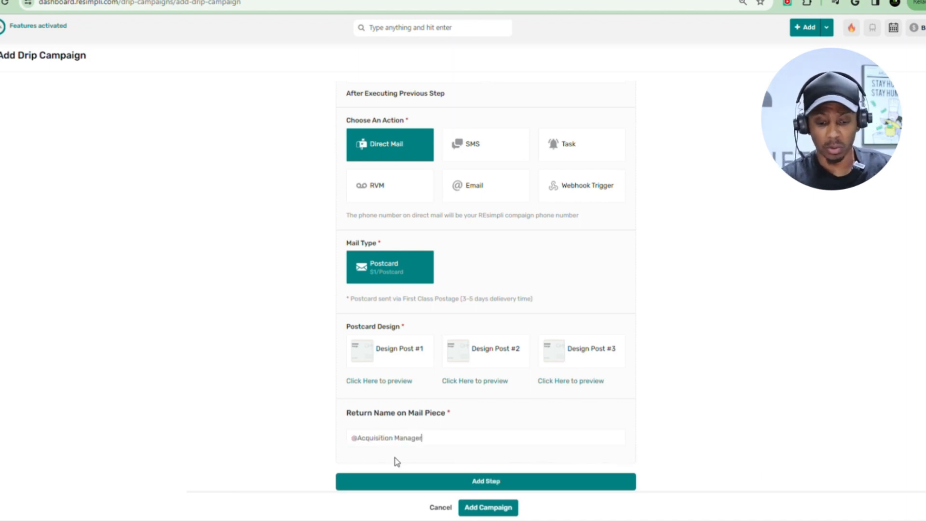
{"action": "left_click", "coordinate": [395, 455]}
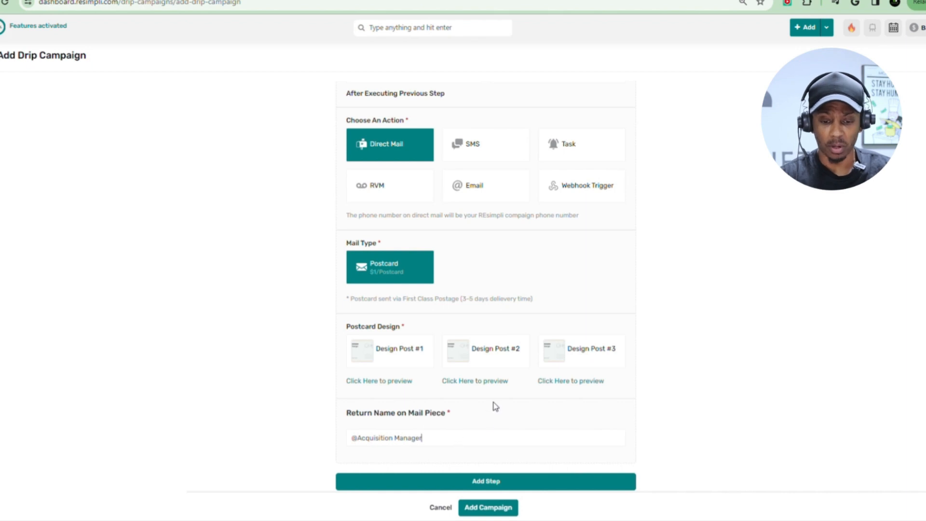
{"action": "left_click", "coordinate": [393, 359]}
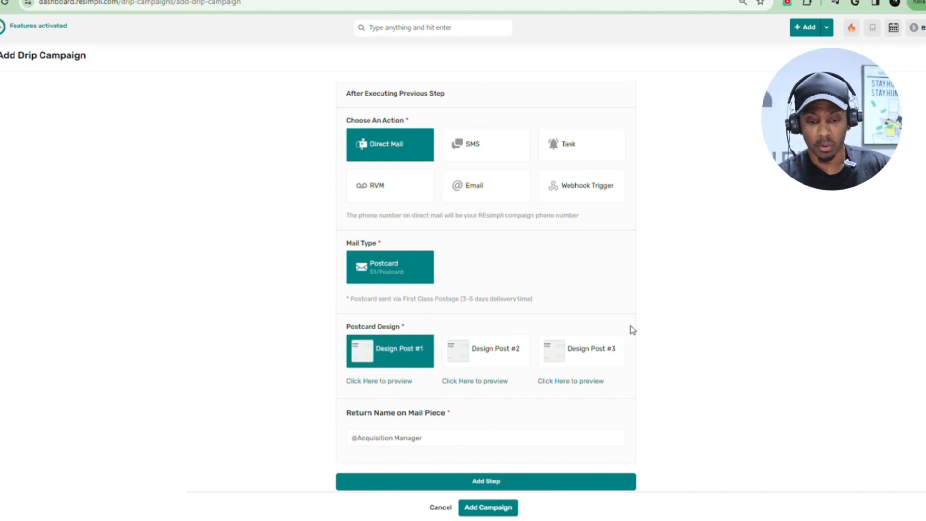
Preview the front and back templates of the Design Post #1 postcard
{"action": "left_click", "coordinate": [383, 381]}
{"action": "scroll", "coordinate": [501, 277], "scroll_direction": "down", "scroll_amount": 3}
{"action": "scroll", "coordinate": [363, 344], "scroll_direction": "up", "scroll_amount": 5}
{"action": "scroll", "coordinate": [359, 346], "scroll_direction": "down", "scroll_amount": 5}
{"action": "scroll", "coordinate": [362, 335], "scroll_direction": "up", "scroll_amount": 5}
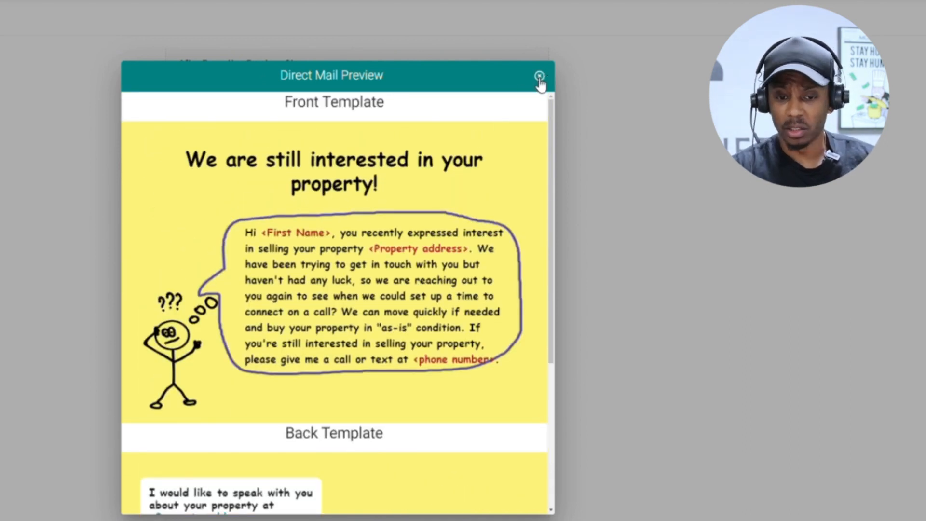
Read through the front and back text of the Design Post #1 postcard and close its preview
{"action": "scroll", "coordinate": [331, 227], "scroll_direction": "down", "scroll_amount": 2}
{"action": "scroll", "coordinate": [331, 227], "scroll_direction": "up", "scroll_amount": 1}
{"action": "scroll", "coordinate": [291, 305], "scroll_direction": "down", "scroll_amount": 5}
{"action": "scroll", "coordinate": [368, 245], "scroll_direction": "up", "scroll_amount": 6}
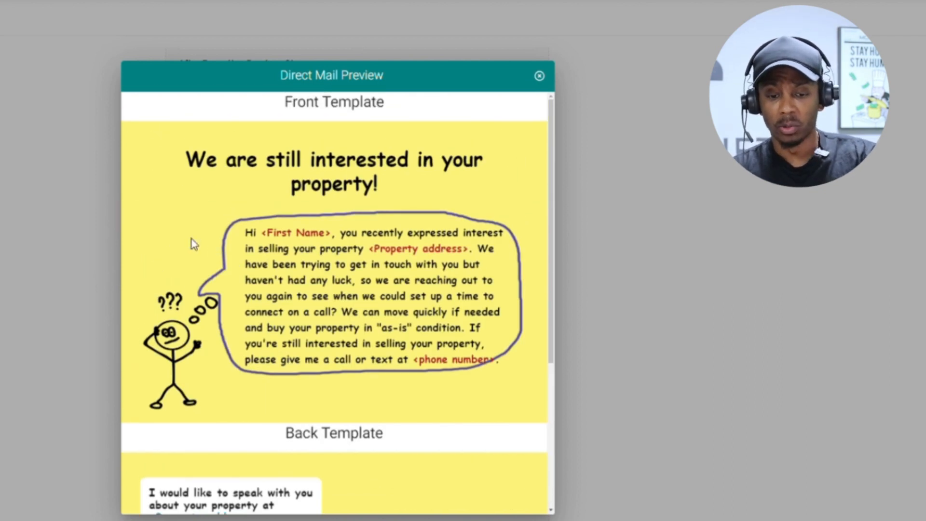
{"action": "scroll", "coordinate": [314, 357], "scroll_direction": "down", "scroll_amount": 6}
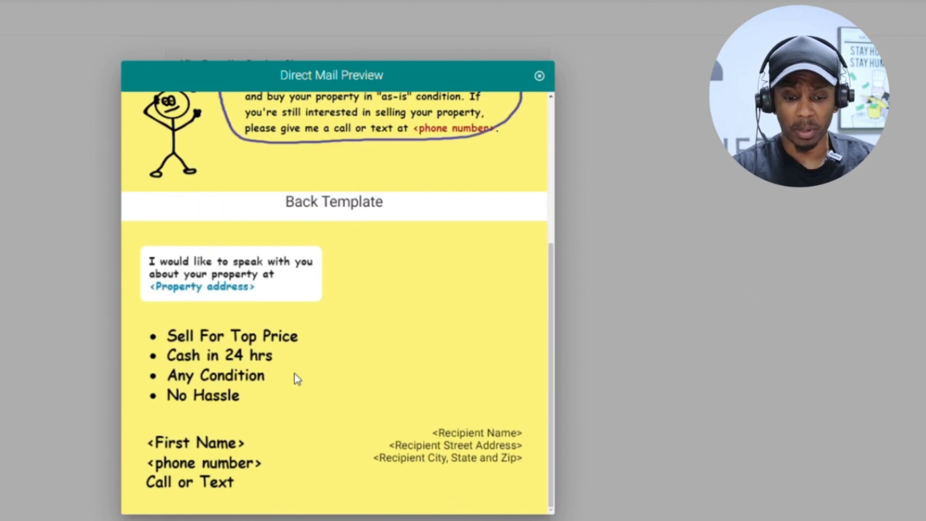
{"action": "left_click", "coordinate": [538, 78]}
Switch the Step 4 postcard to Design Post #2 and preview its front and back templates
{"action": "left_click", "coordinate": [507, 362]}
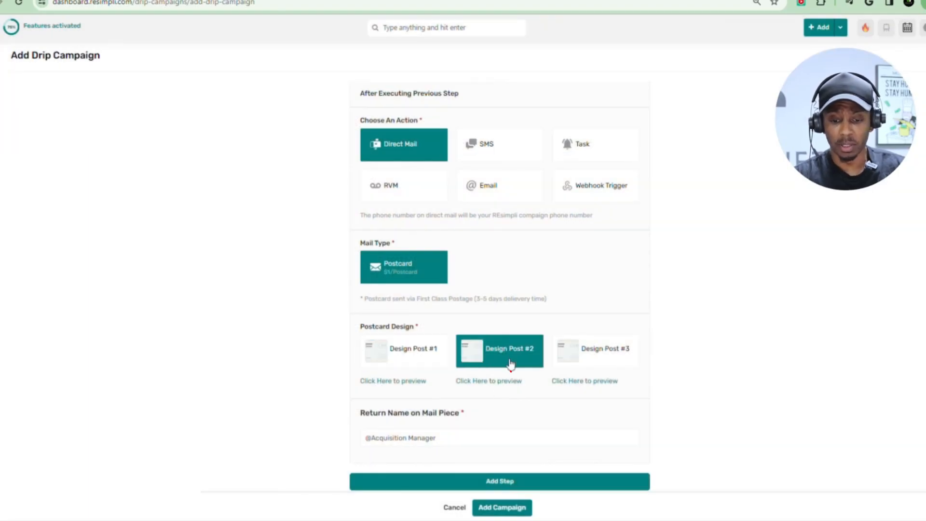
{"action": "left_click", "coordinate": [498, 383]}
{"action": "scroll", "coordinate": [504, 310], "scroll_direction": "down", "scroll_amount": 6}
{"action": "scroll", "coordinate": [505, 330], "scroll_direction": "up", "scroll_amount": 6}
{"action": "scroll", "coordinate": [503, 336], "scroll_direction": "down", "scroll_amount": 6}
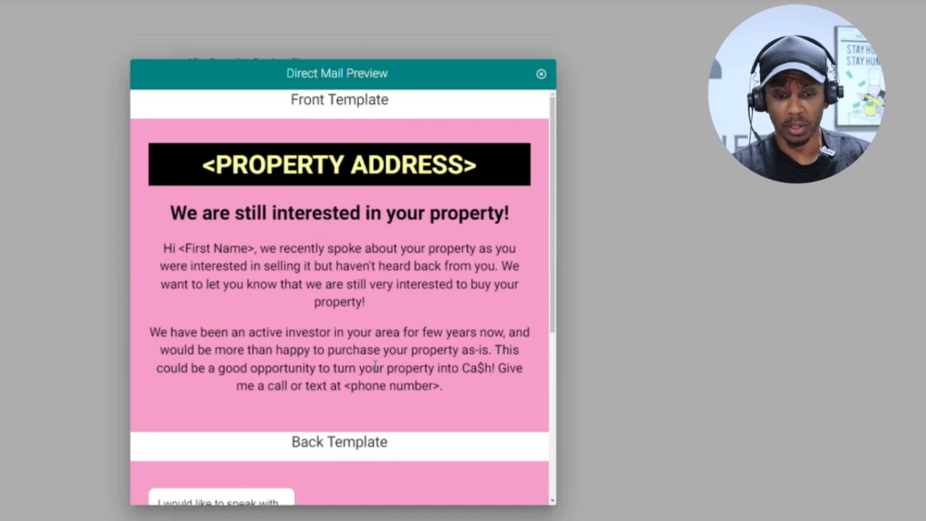
{"action": "scroll", "coordinate": [367, 364], "scroll_direction": "up", "scroll_amount": 6}
{"action": "left_click", "coordinate": [541, 74]}
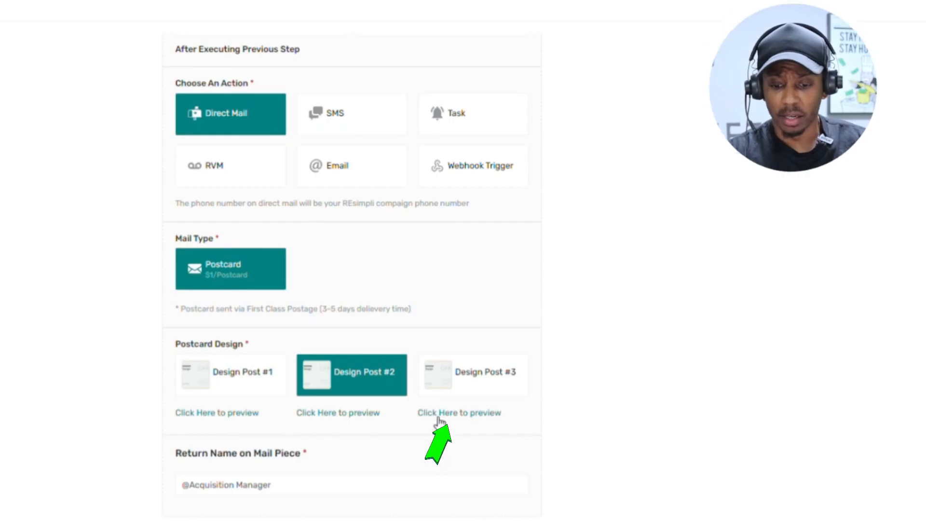
Preview the front and back templates of the Design Post #3 postcard
{"action": "left_click", "coordinate": [459, 411]}
{"action": "scroll", "coordinate": [341, 265], "scroll_direction": "down", "scroll_amount": 3}
{"action": "scroll", "coordinate": [341, 306], "scroll_direction": "up", "scroll_amount": 3}
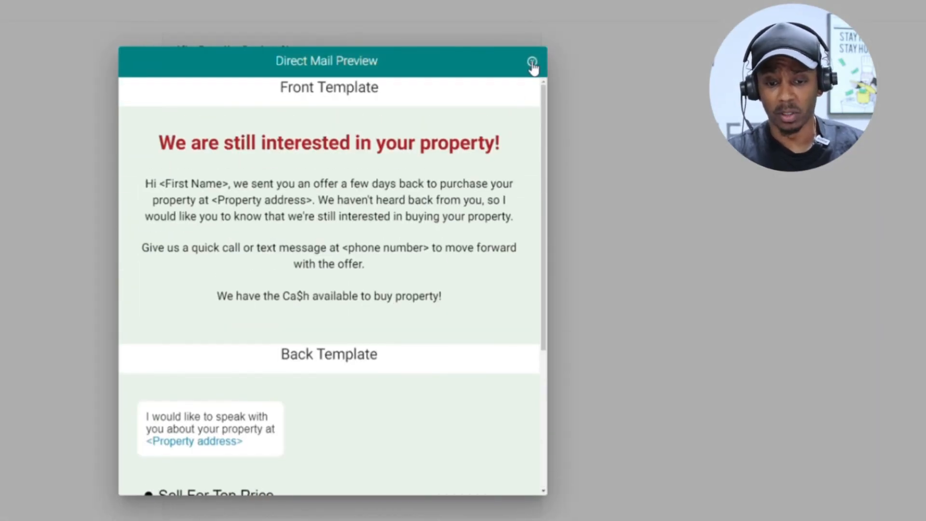
{"action": "left_click", "coordinate": [531, 61]}
Choose Design Post #1 as the Step 4 postcard design and check its preview once more
{"action": "left_click", "coordinate": [375, 363]}
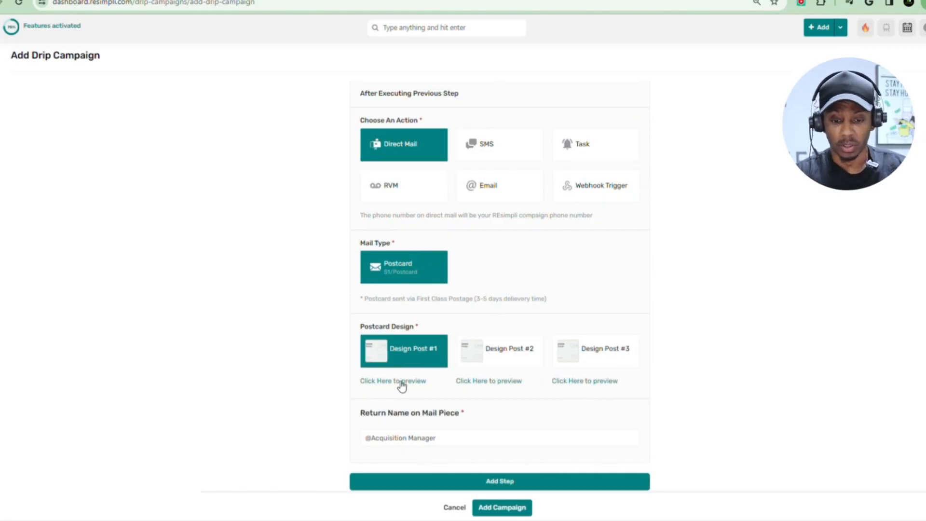
{"action": "left_click", "coordinate": [401, 381]}
{"action": "scroll", "coordinate": [377, 279], "scroll_direction": "down", "scroll_amount": 5}
{"action": "scroll", "coordinate": [377, 279], "scroll_direction": "up", "scroll_amount": 5}
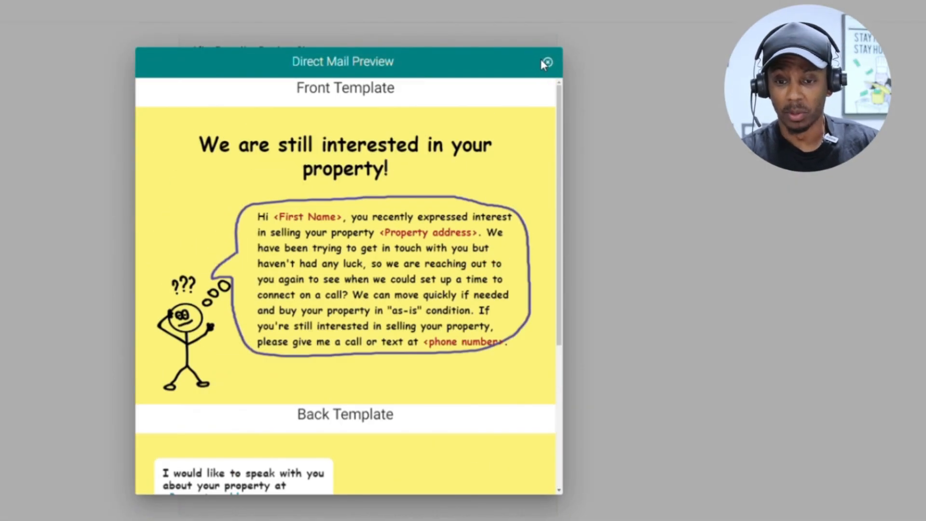
{"action": "left_click", "coordinate": [542, 62]}
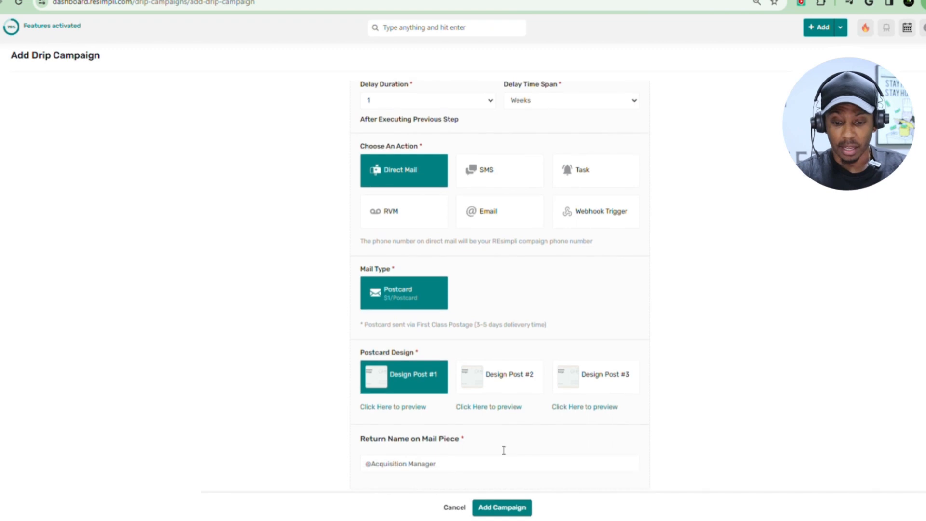
Add Step 5 to the campaign with a delay of 1 Weeks and RVM as its action
{"action": "left_click", "coordinate": [508, 482]}
{"action": "left_click", "coordinate": [580, 434]}
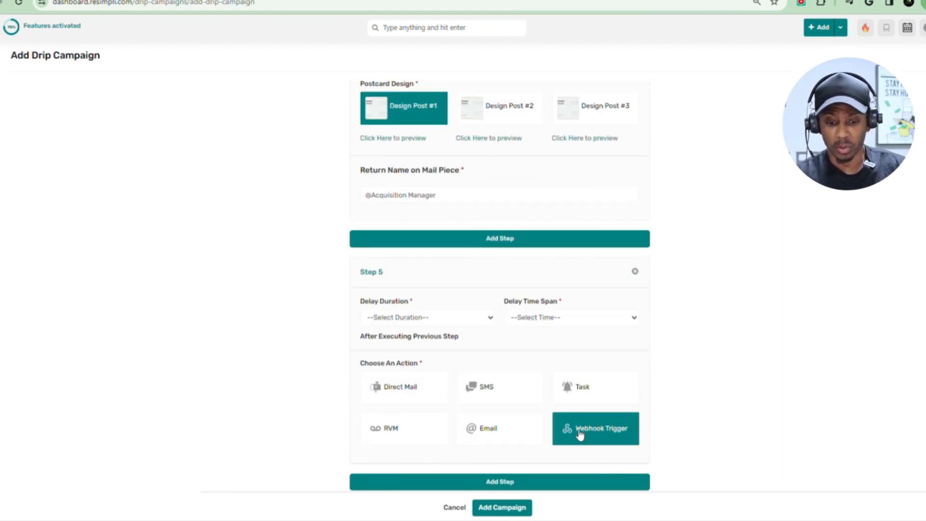
{"action": "left_click", "coordinate": [396, 435]}
{"action": "left_click", "coordinate": [471, 317]}
{"action": "left_click", "coordinate": [410, 340]}
{"action": "left_click", "coordinate": [530, 317]}
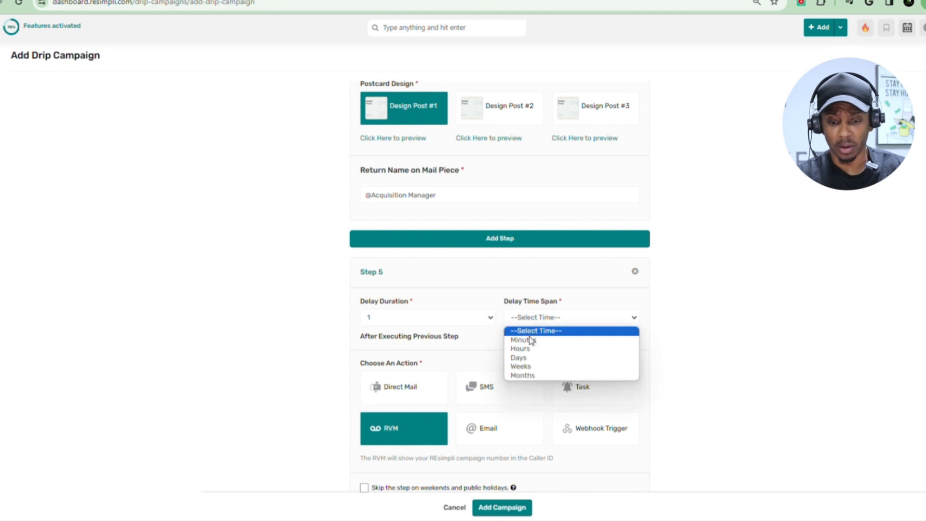
{"action": "left_click", "coordinate": [530, 364]}
{"action": "scroll", "coordinate": [458, 340], "scroll_direction": "down", "scroll_amount": 1}
{"action": "scroll", "coordinate": [424, 434], "scroll_direction": "down", "scroll_amount": 1}
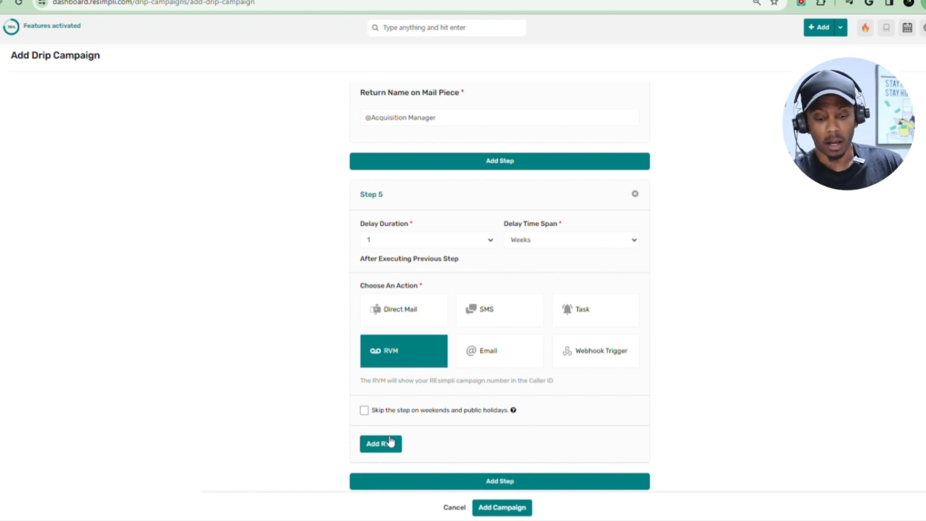
Add Step 6 to the campaign with a delay duration of 1 and Webhook Trigger as its action
{"action": "left_click", "coordinate": [500, 481]}
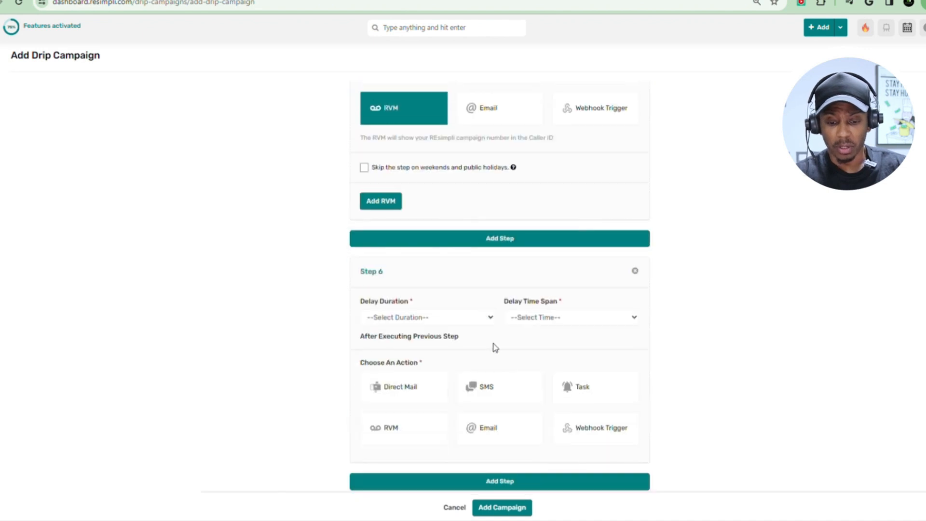
{"action": "left_click", "coordinate": [436, 317]}
{"action": "left_click", "coordinate": [399, 339]}
{"action": "left_click", "coordinate": [631, 427]}
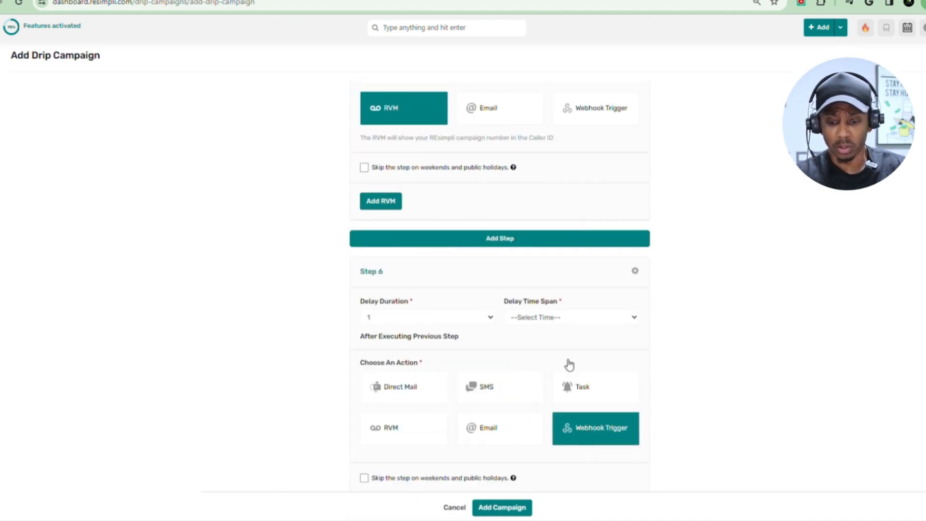
{"action": "scroll", "coordinate": [357, 284], "scroll_direction": "down", "scroll_amount": 2}
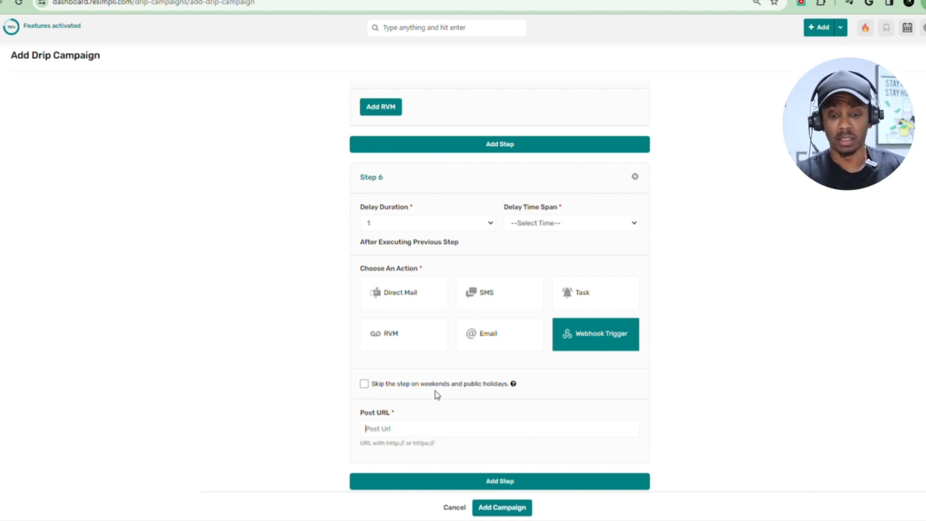
Try to save the campaign and set the Step 6 delay time span to Minutes
{"action": "scroll", "coordinate": [490, 432], "scroll_direction": "up", "scroll_amount": 20}
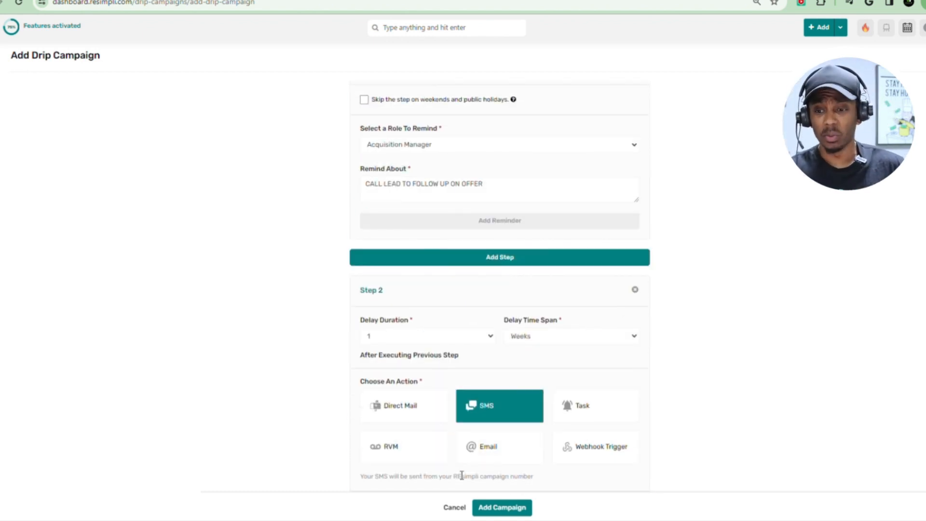
{"action": "scroll", "coordinate": [477, 470], "scroll_direction": "down", "scroll_amount": 5}
{"action": "left_click", "coordinate": [507, 507]}
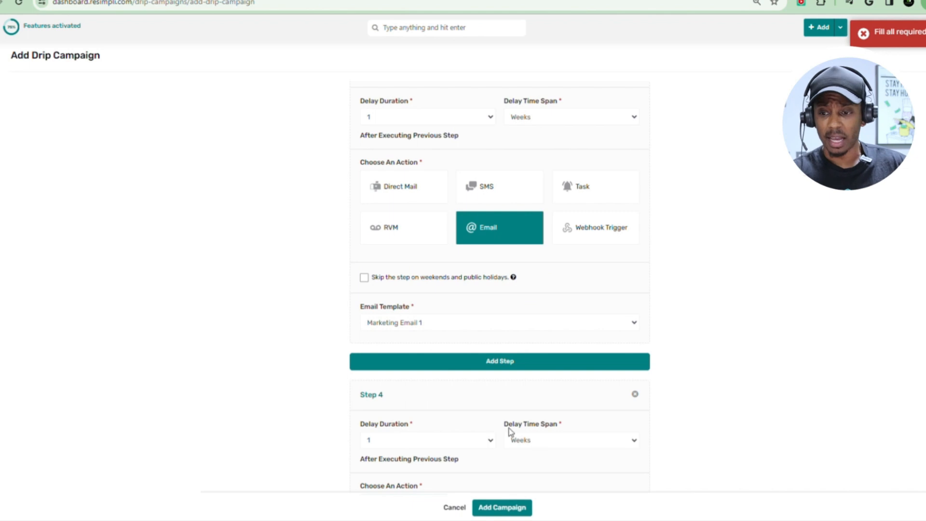
{"action": "scroll", "coordinate": [489, 436], "scroll_direction": "down", "scroll_amount": 5}
{"action": "scroll", "coordinate": [490, 439], "scroll_direction": "down", "scroll_amount": 5}
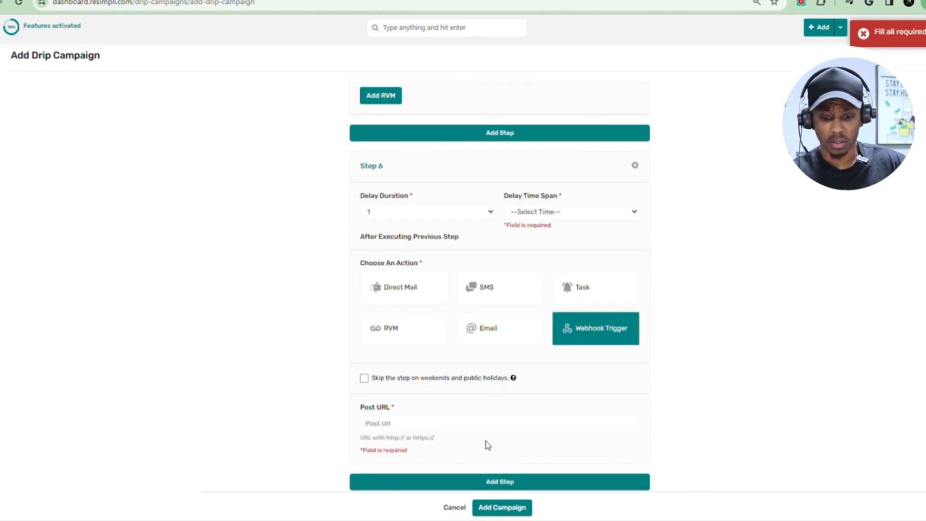
{"action": "left_click", "coordinate": [547, 215]}
{"action": "left_click", "coordinate": [523, 234]}
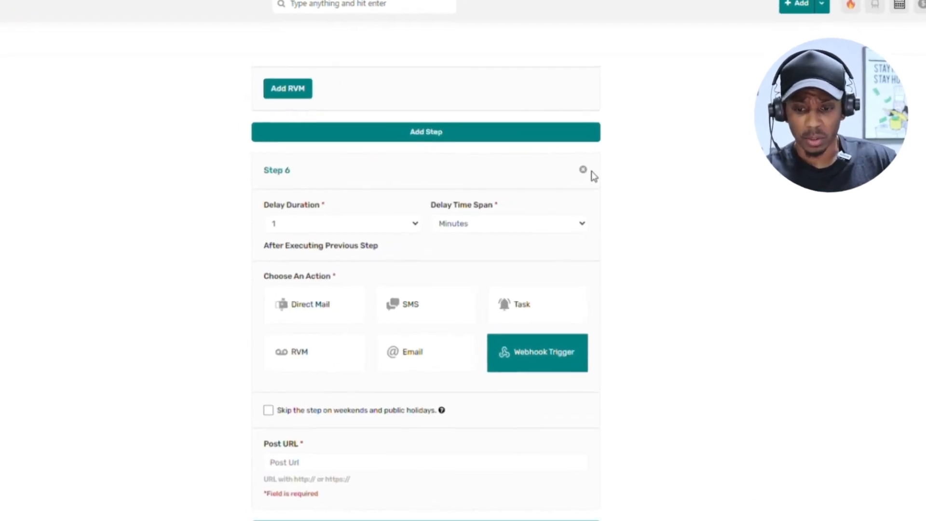
Remove the Webhook Trigger step from the campaign and save the drip campaign
{"action": "left_click", "coordinate": [635, 165]}
{"action": "left_click", "coordinate": [381, 346]}
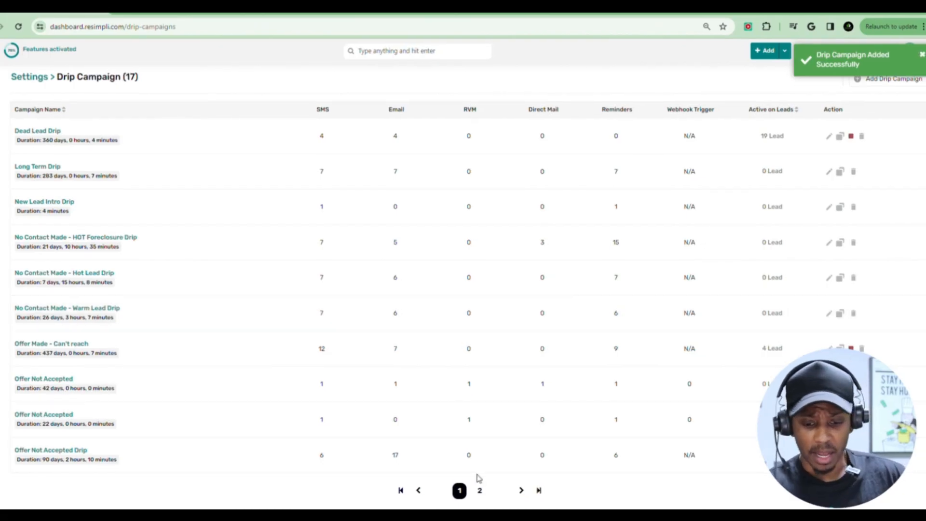
Look through both pages of the drip campaign list to review the existing campaigns
{"action": "left_click", "coordinate": [480, 488]}
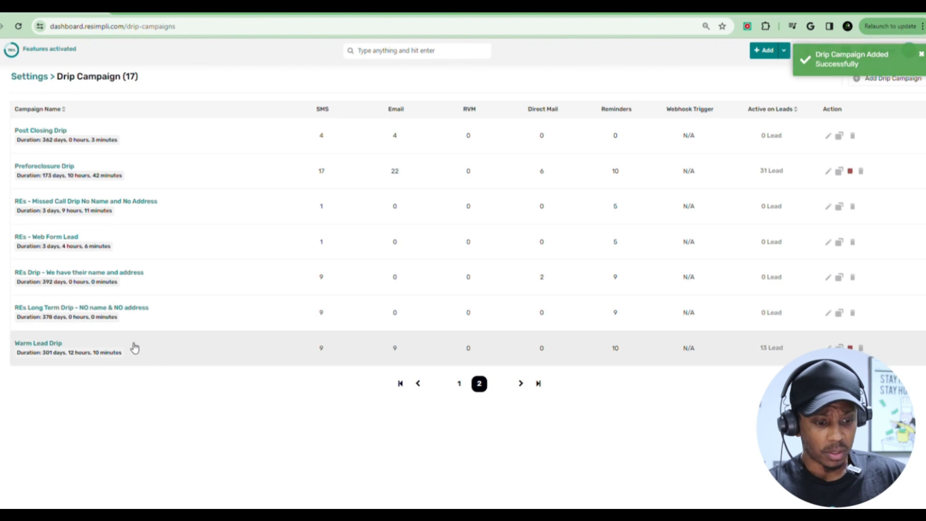
{"action": "left_click", "coordinate": [458, 383]}
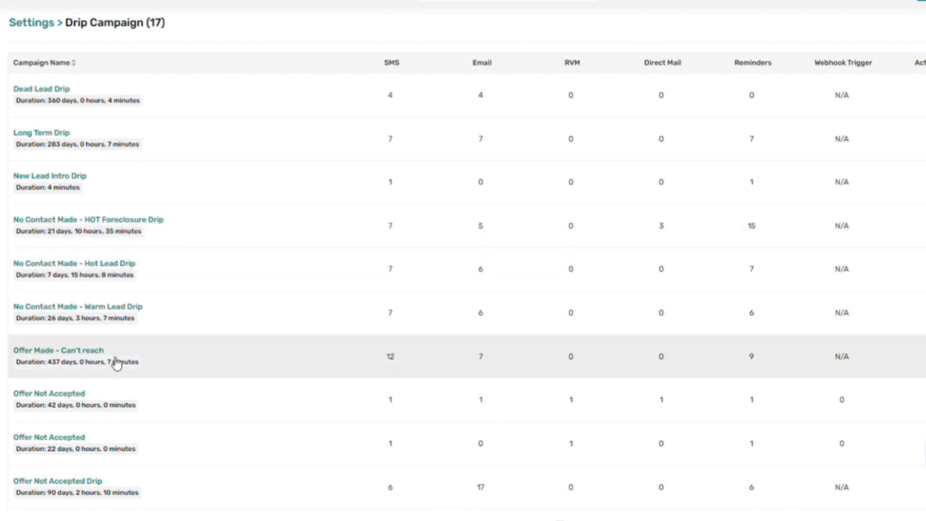
{"action": "left_click", "coordinate": [479, 490]}
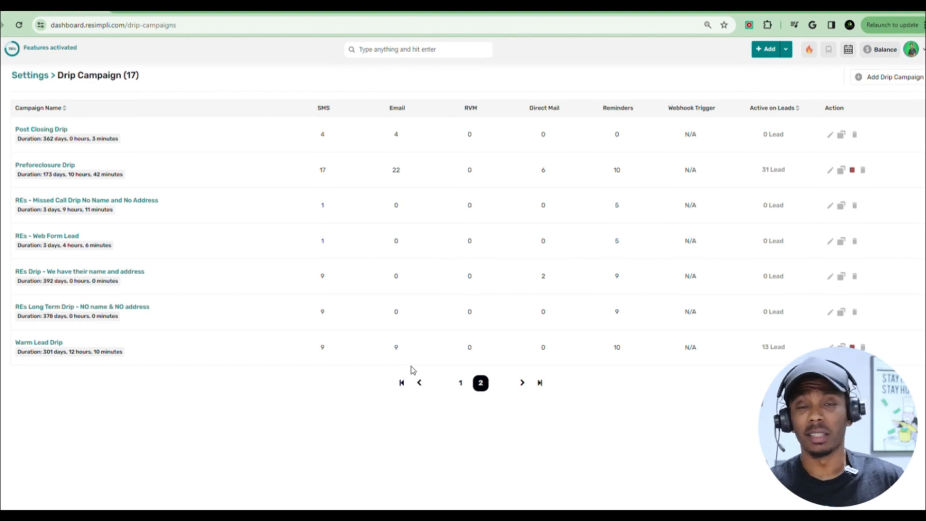
{"action": "left_click", "coordinate": [462, 382]}
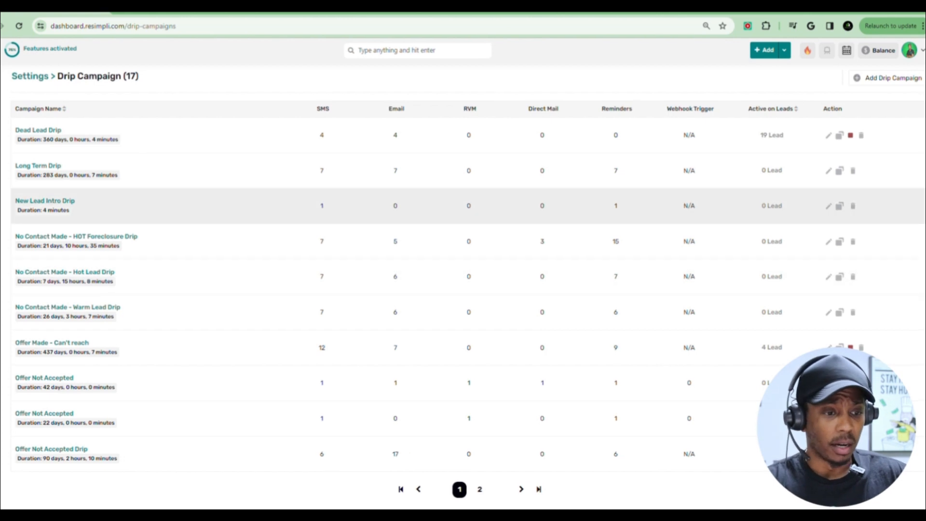
Open the lead with an open message from the dashboard and expand the drip text sent to it
{"action": "left_click", "coordinate": [1, 80]}
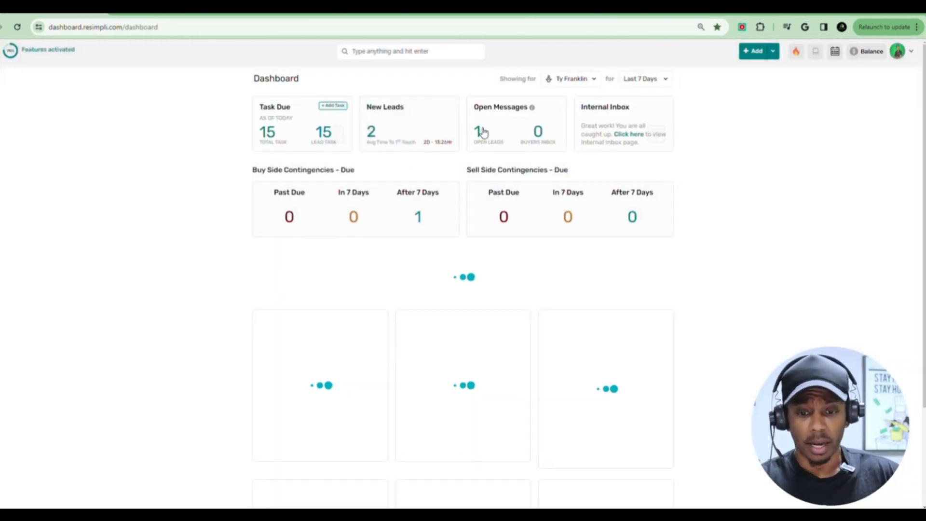
{"action": "left_click", "coordinate": [476, 130]}
{"action": "left_click", "coordinate": [450, 114]}
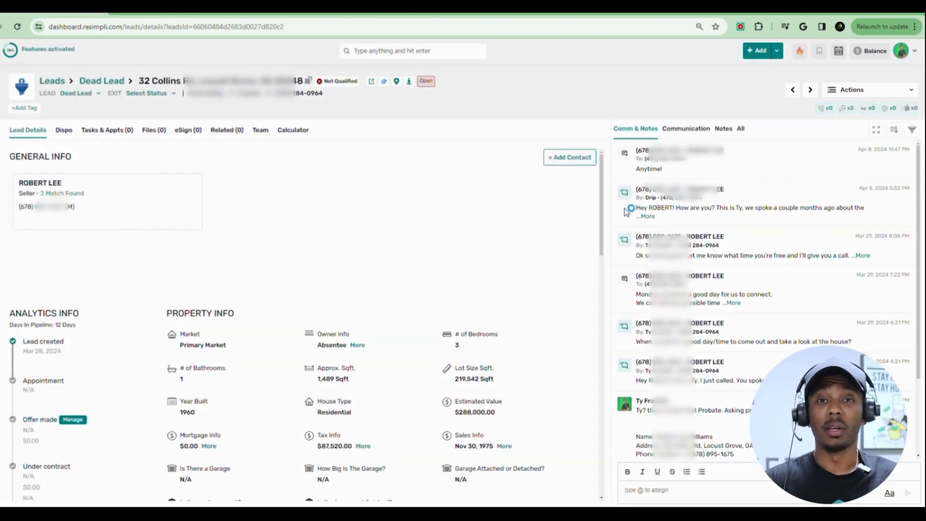
{"action": "left_click", "coordinate": [647, 216]}
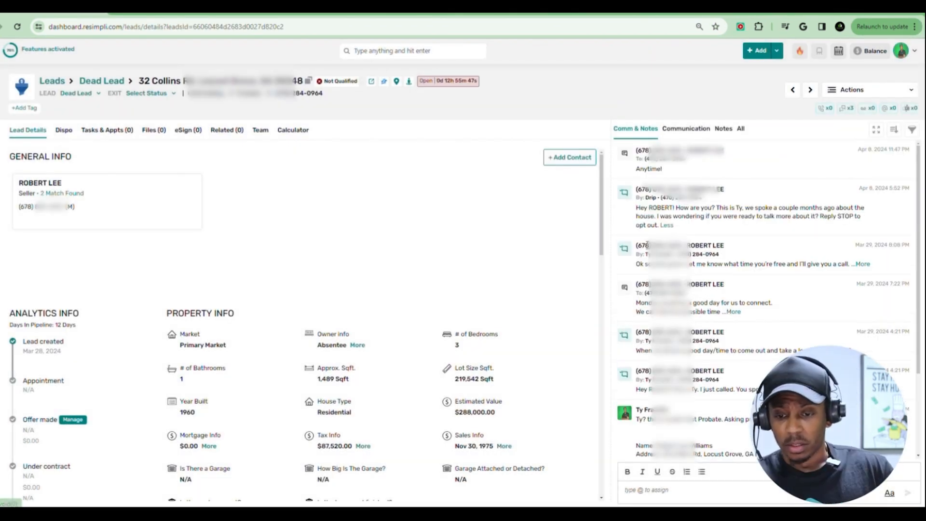
Read the drip text message in the lead's communication history, highlighting its greeting and opening lines
{"action": "left_click_drag", "start_coordinate": [640, 204], "coordinate": [714, 208]}
{"action": "left_click", "coordinate": [714, 209]}
{"action": "left_click_drag", "start_coordinate": [715, 208], "coordinate": [665, 210]}
{"action": "left_click", "coordinate": [893, 202]}
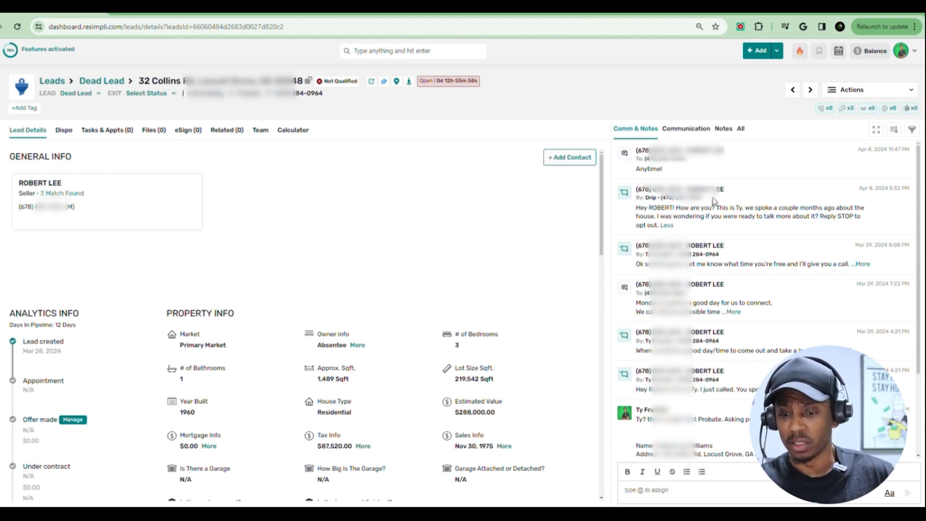
{"action": "left_click_drag", "start_coordinate": [637, 207], "coordinate": [766, 215]}
{"action": "left_click", "coordinate": [743, 207]}
{"action": "left_click", "coordinate": [767, 214]}
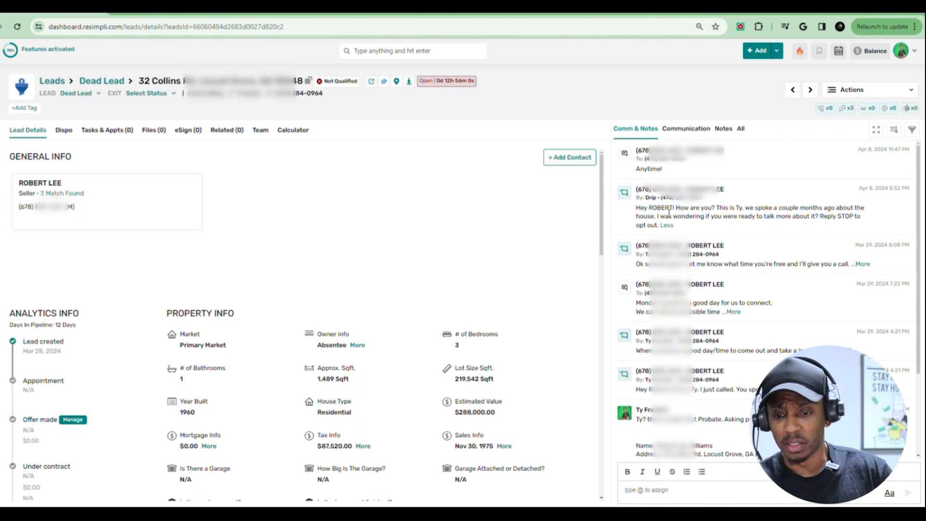